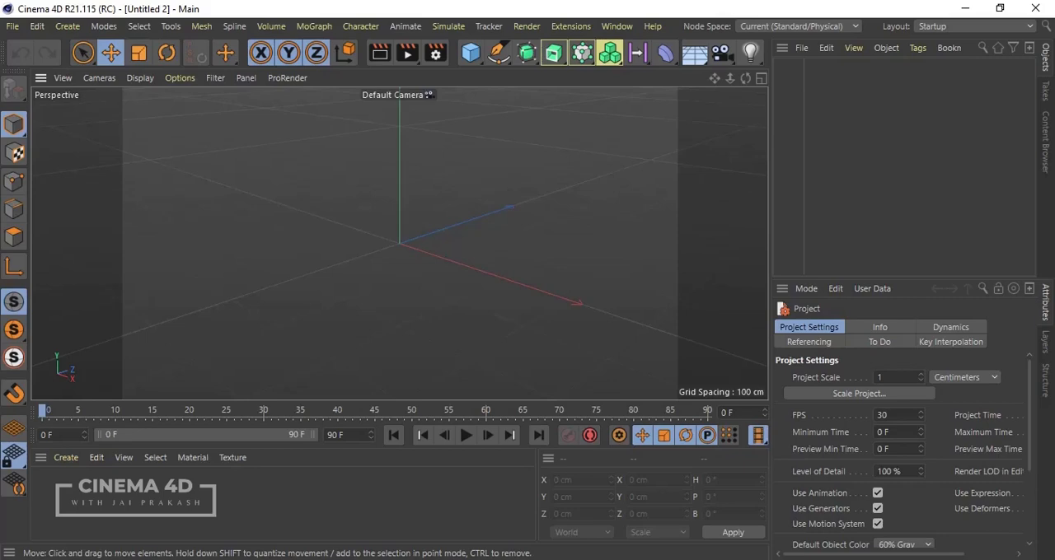
# Step: Add a cube primitive at the origin and undo its creation
pyautogui.click(471, 54)
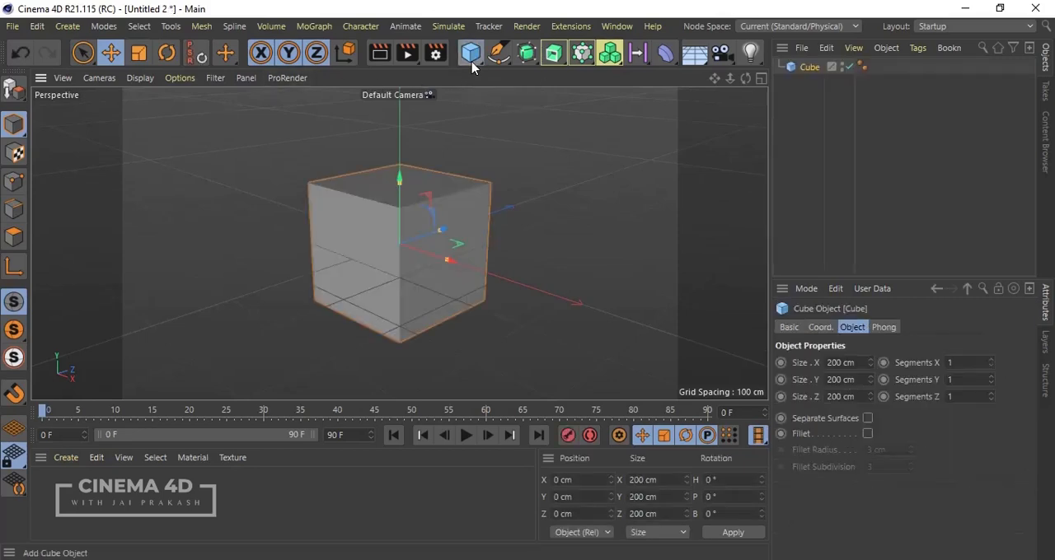
pyautogui.hotkey('ctrl', 'z')
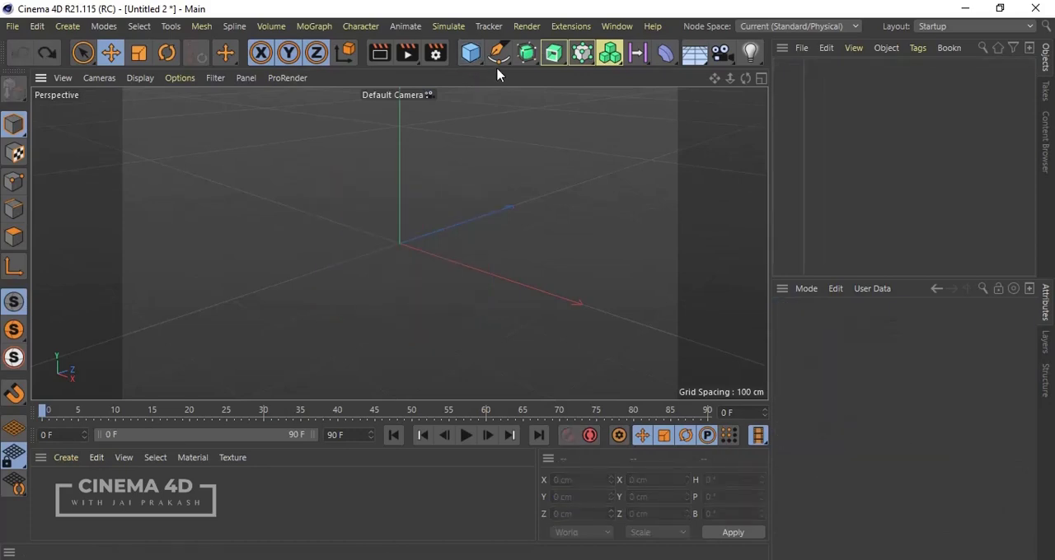
# Step: Draw a nine-point curved Bezier outline around the origin in the perspective view with the Spline Pen, leaving its ends open
pyautogui.click(498, 55)
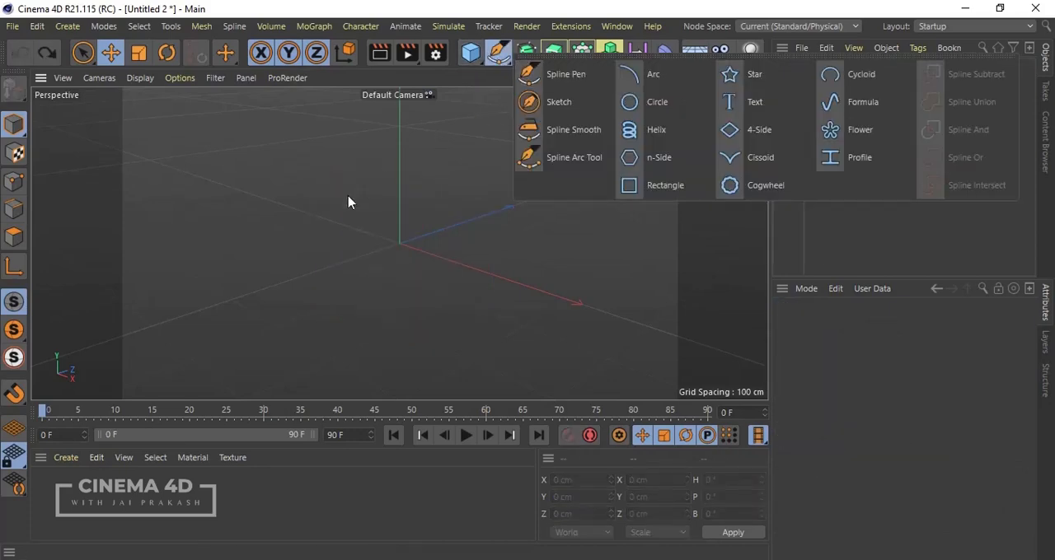
pyautogui.click(532, 74)
pyautogui.click(318, 227)
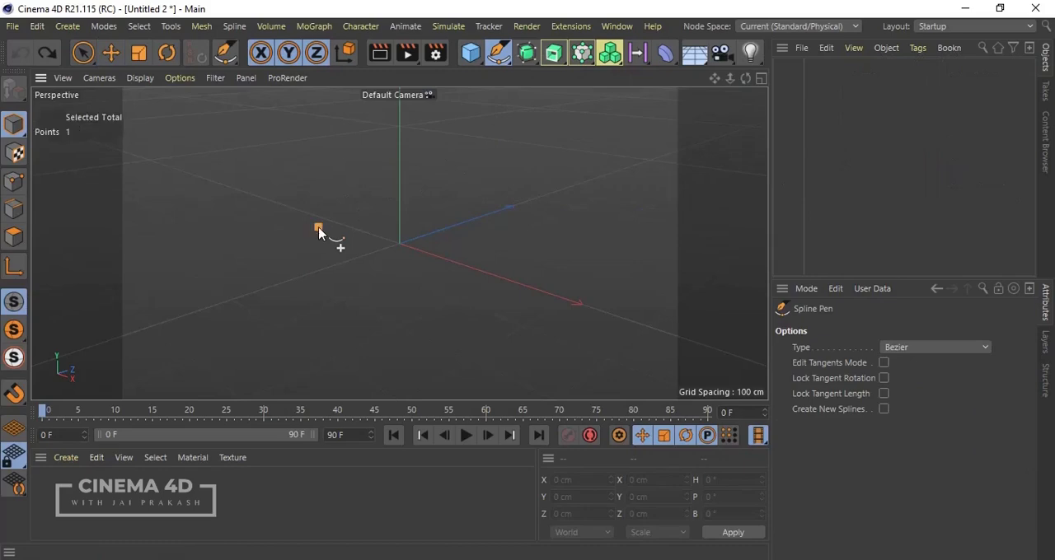
pyautogui.moveTo(324, 165); pyautogui.dragTo(503, 207)
pyautogui.moveTo(508, 250); pyautogui.dragTo(488, 268)
pyautogui.moveTo(423, 296); pyautogui.dragTo(318, 254)
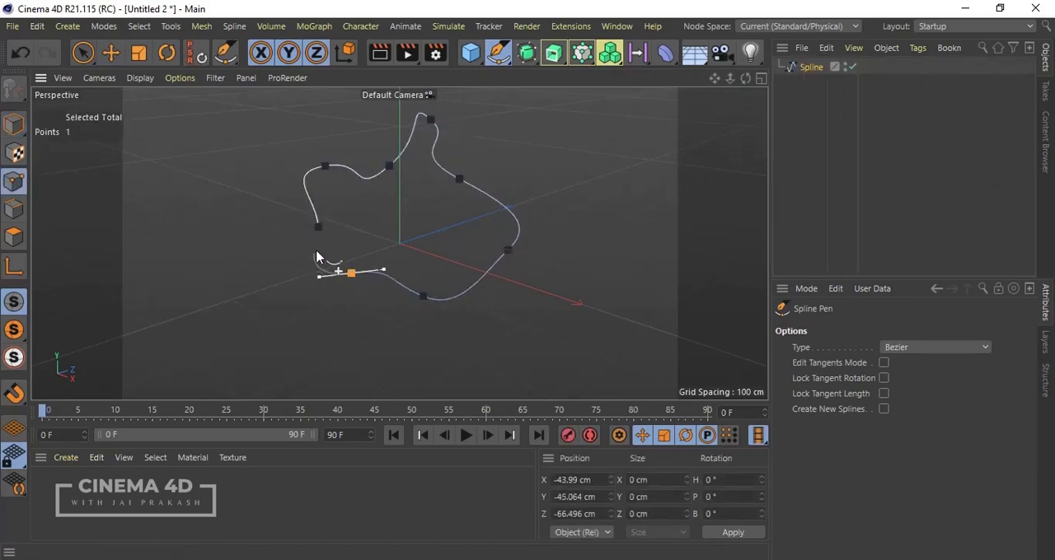
pyautogui.click(323, 239)
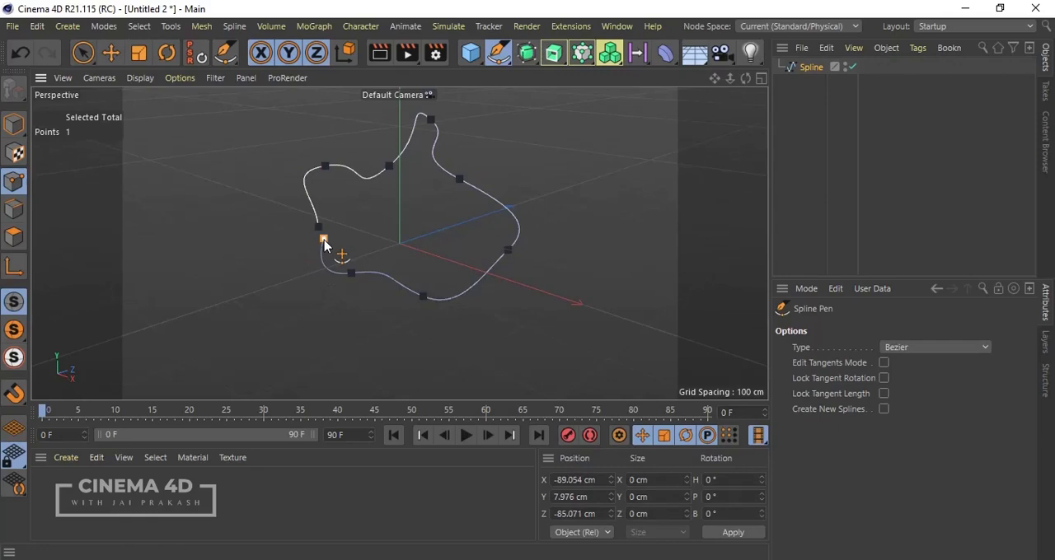
pyautogui.press('Escape')
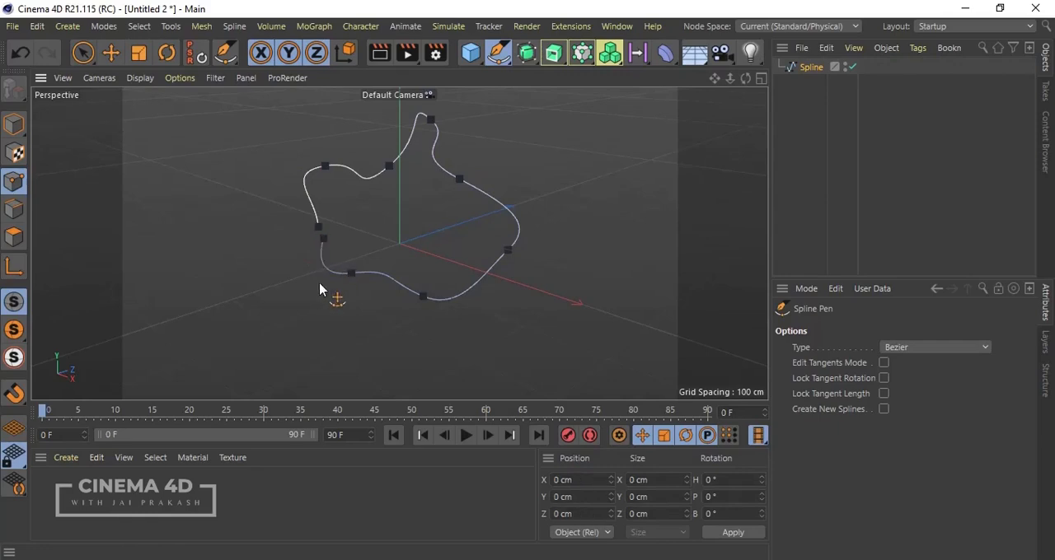
# Step: Examine the drawn spline in the four-view layout and from the side for its tilt in depth
pyautogui.middleClick(272, 153)
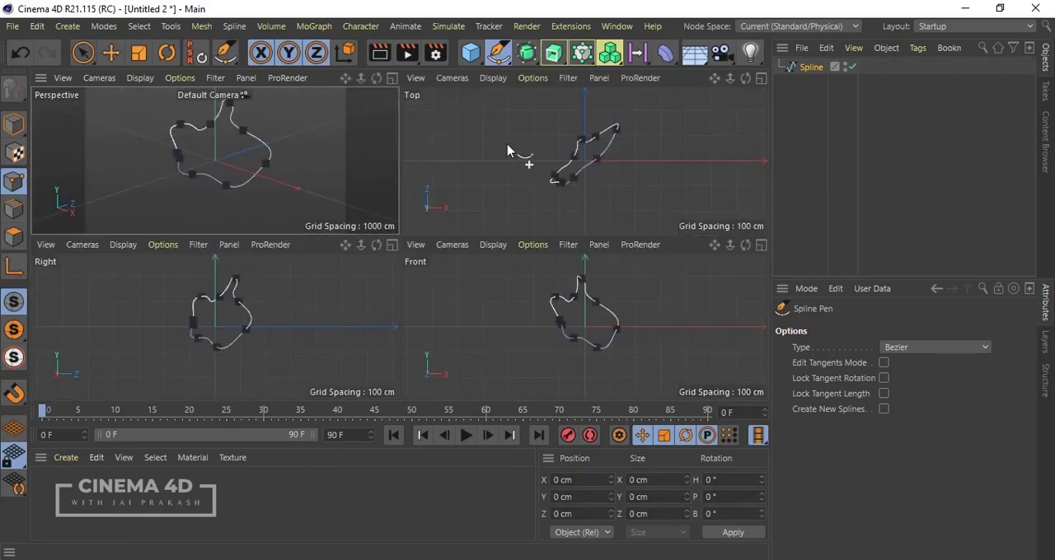
pyautogui.middleClick(264, 156)
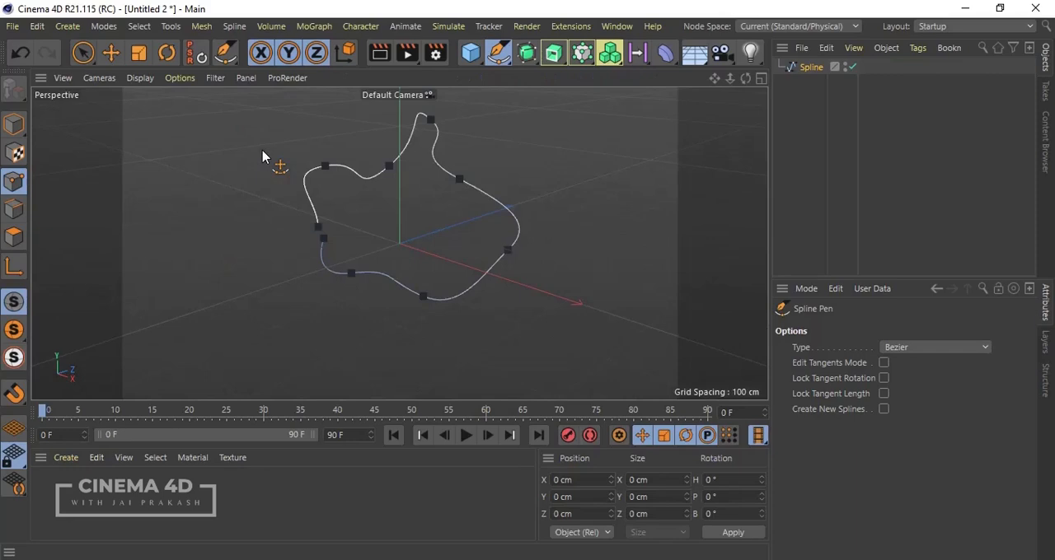
pyautogui.moveTo(440, 220)
pyautogui.mouseDown()
pyautogui.moveTo(193, 169)
pyautogui.moveTo(217, 169)
pyautogui.mouseUp()
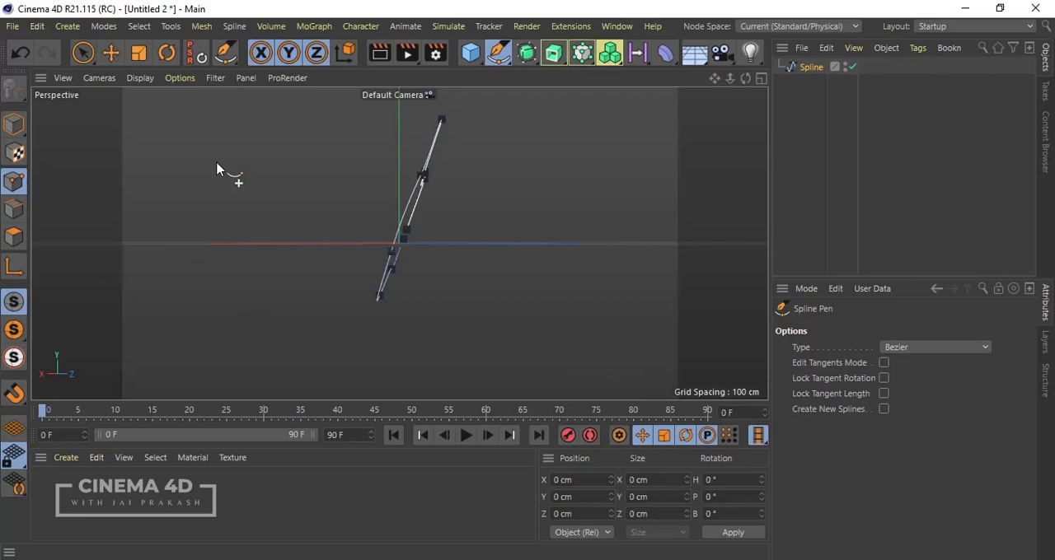
pyautogui.hotkey('ctrl', 'z')
pyautogui.hotkey('ctrl', 'shift', 'z')
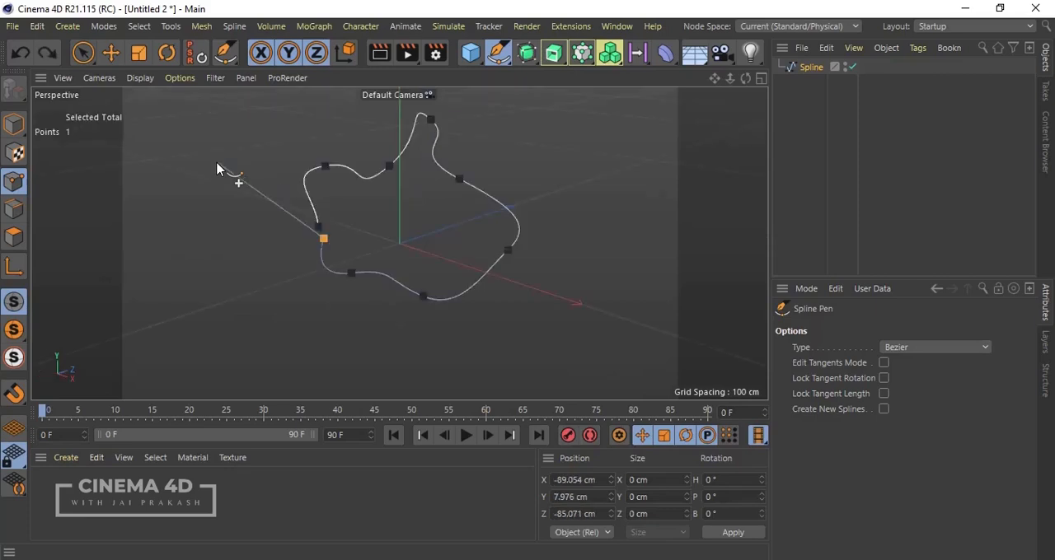
pyautogui.press('Escape')
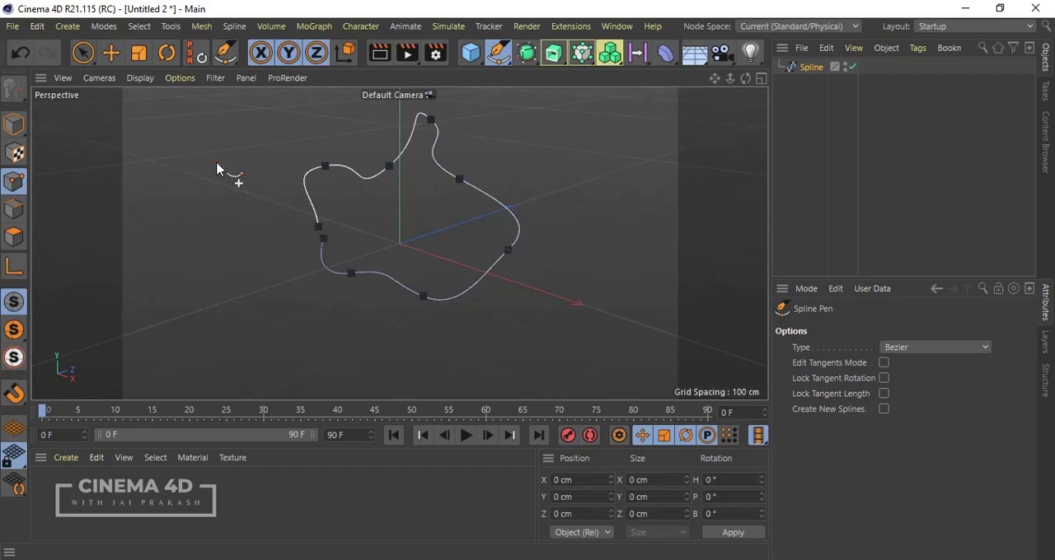
pyautogui.middleClick(216, 169)
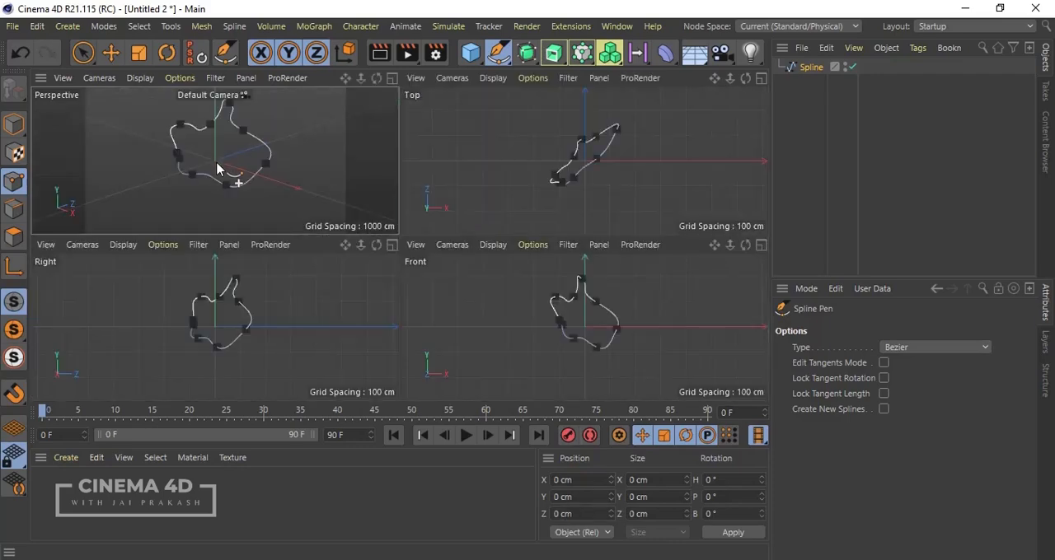
pyautogui.middleClick(216, 169)
# Step: Undo the last spline points and delete the spline drawn in perspective
pyautogui.hotkey('ctrl', 'z')
pyautogui.hotkey('ctrl', 'z')
pyautogui.hotkey('ctrl', 'z')
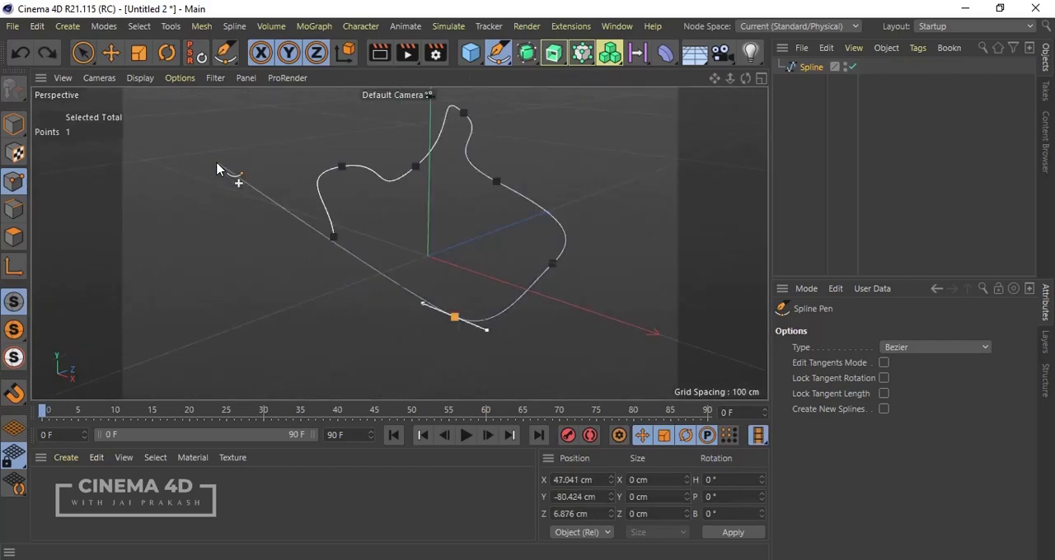
pyautogui.press('Escape')
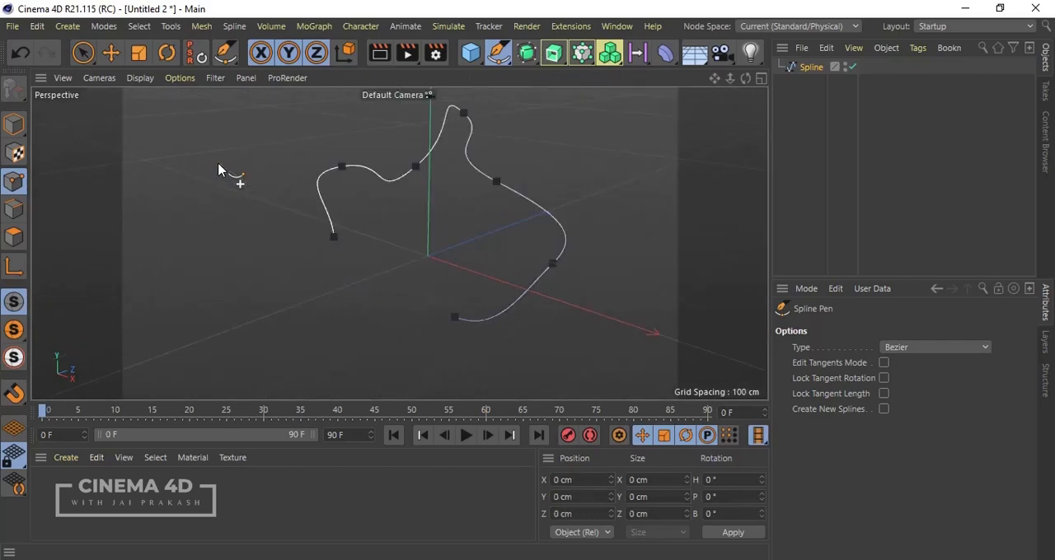
pyautogui.click(811, 69)
pyautogui.press('Delete')
# Step: Compare the four-view layout with the full-size perspective, top and right views, ending in the front view
pyautogui.middleClick(385, 218)
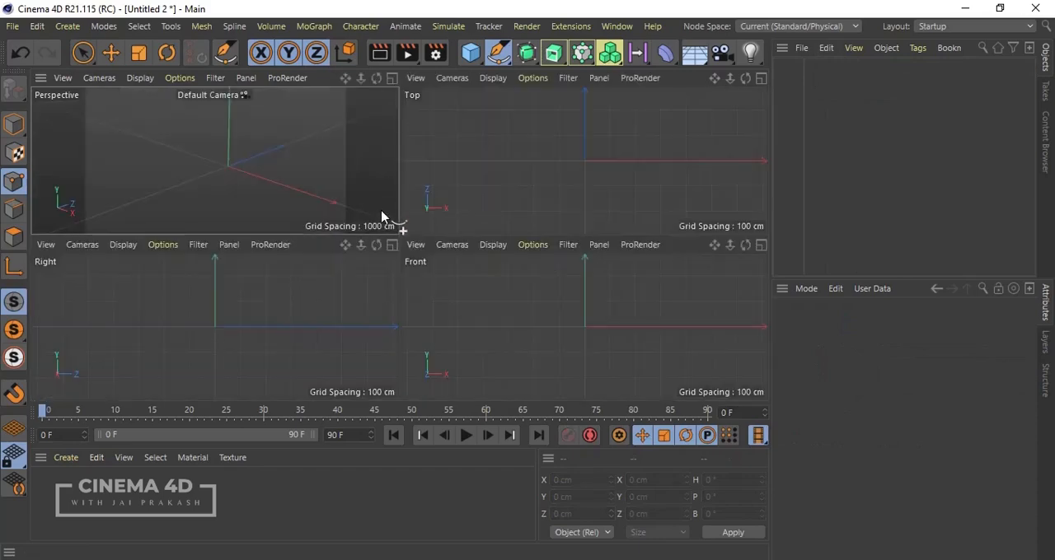
pyautogui.middleClick(303, 183)
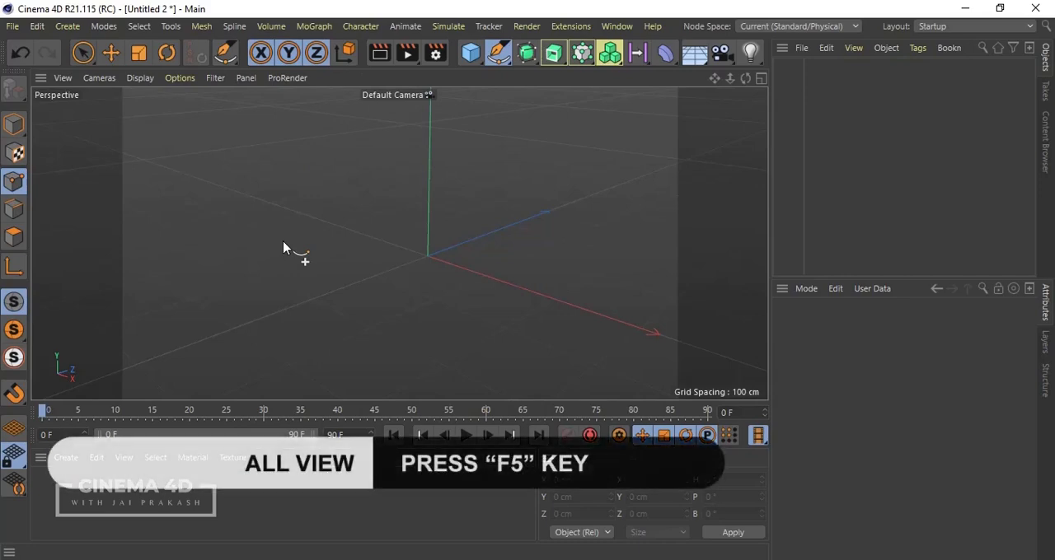
pyautogui.press('F5')
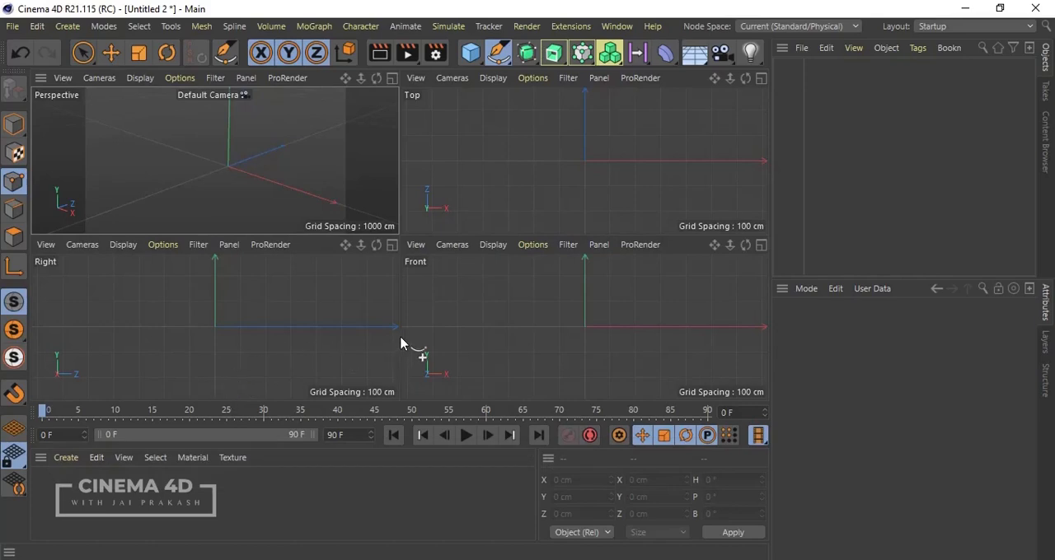
pyautogui.press('F4')
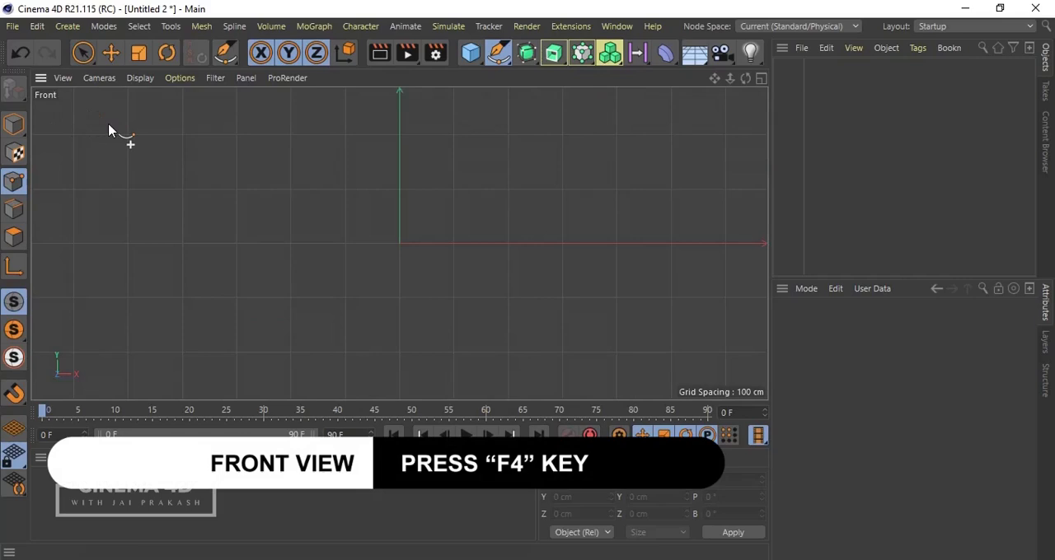
pyautogui.press('F1')
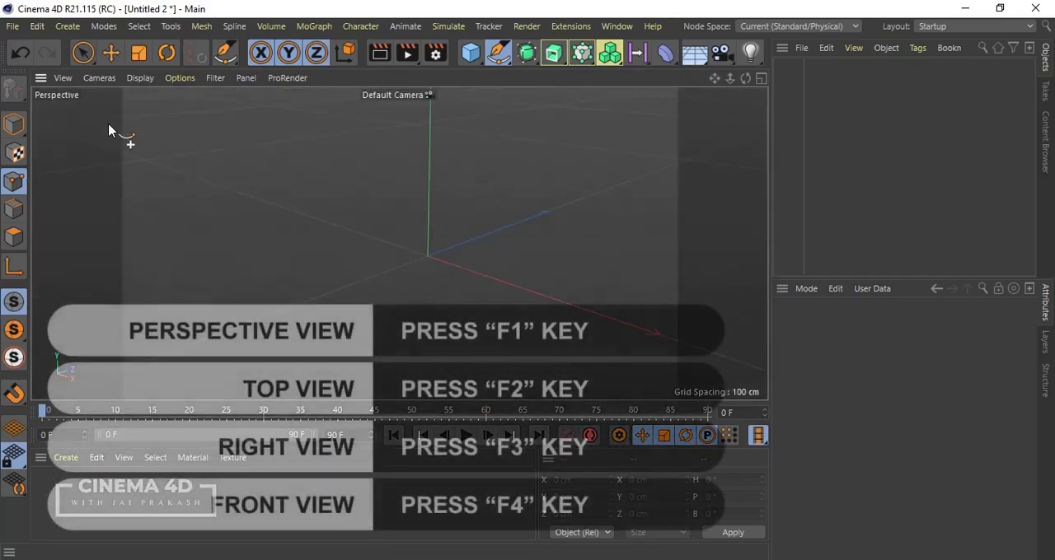
pyautogui.press('F2')
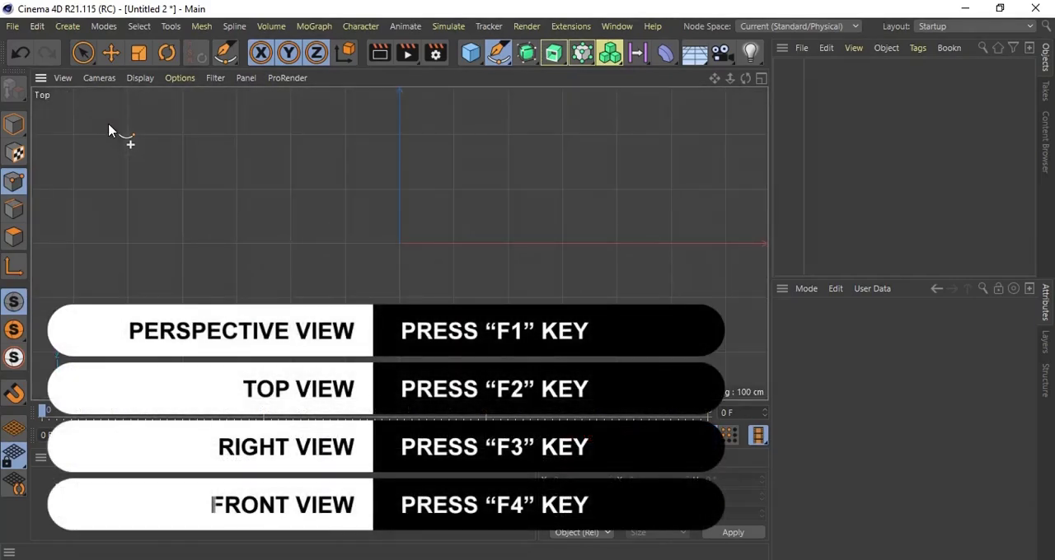
pyautogui.press('F3')
pyautogui.press('F4')
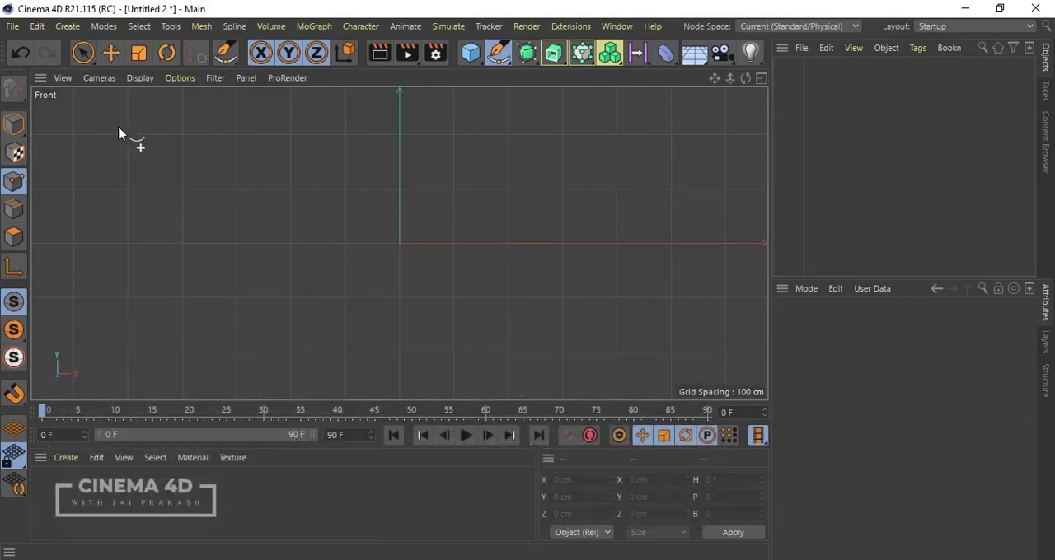
# Step: Draw a nine-point open Bezier outline in the front view from about X -298, Y 8 cm around to X -326, Y -22 cm
pyautogui.click(237, 239)
pyautogui.moveTo(256, 185); pyautogui.dragTo(318, 200)
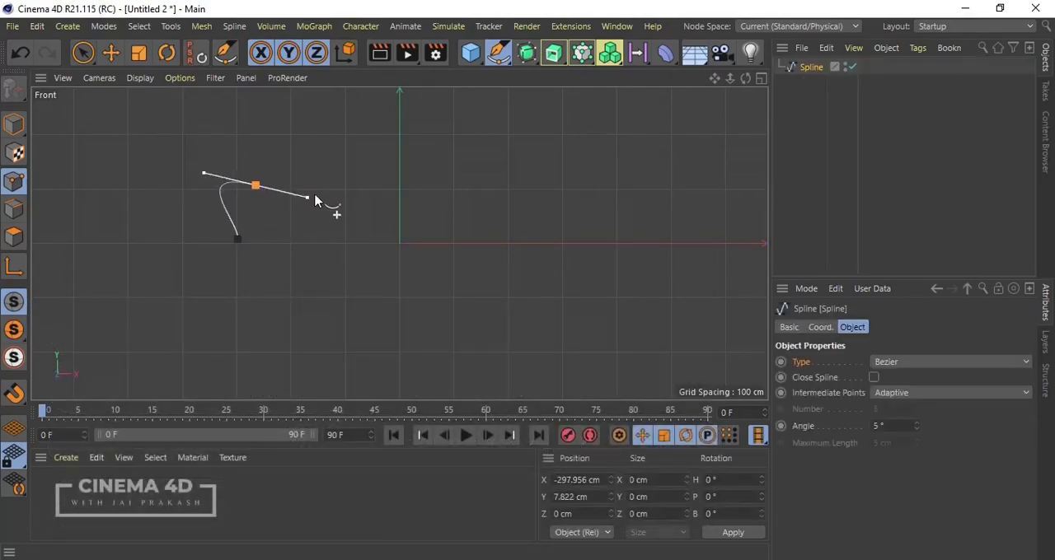
pyautogui.moveTo(358, 155); pyautogui.dragTo(270, 254)
pyautogui.moveTo(264, 255); pyautogui.dragTo(240, 268)
pyautogui.click(222, 255)
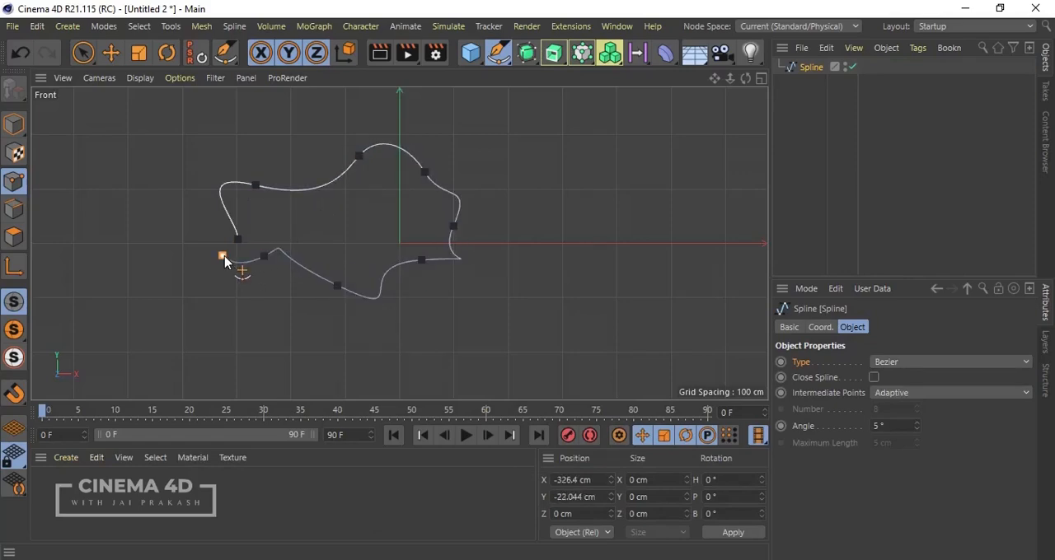
pyautogui.middleClick(224, 258)
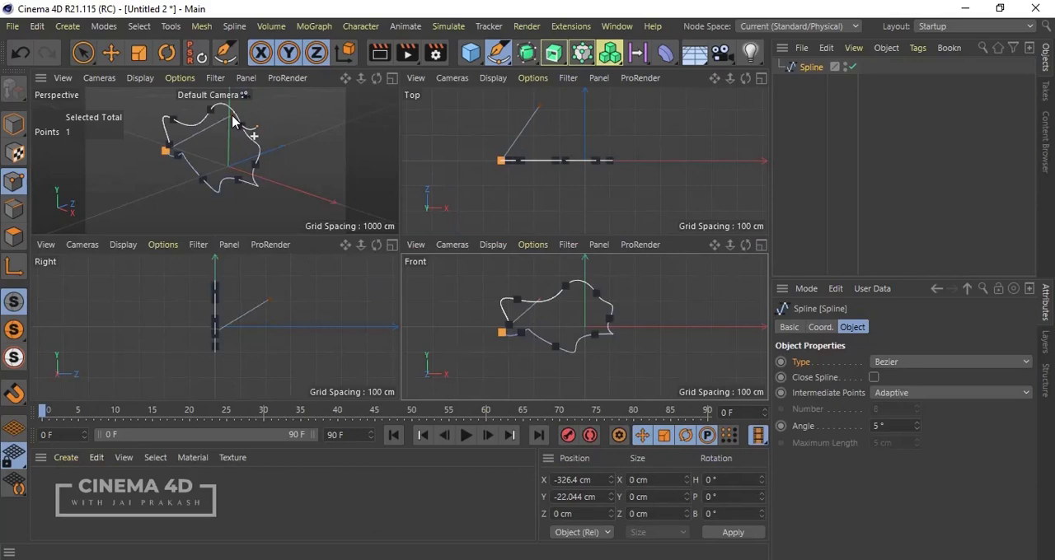
pyautogui.middleClick(233, 125)
pyautogui.press('Escape')
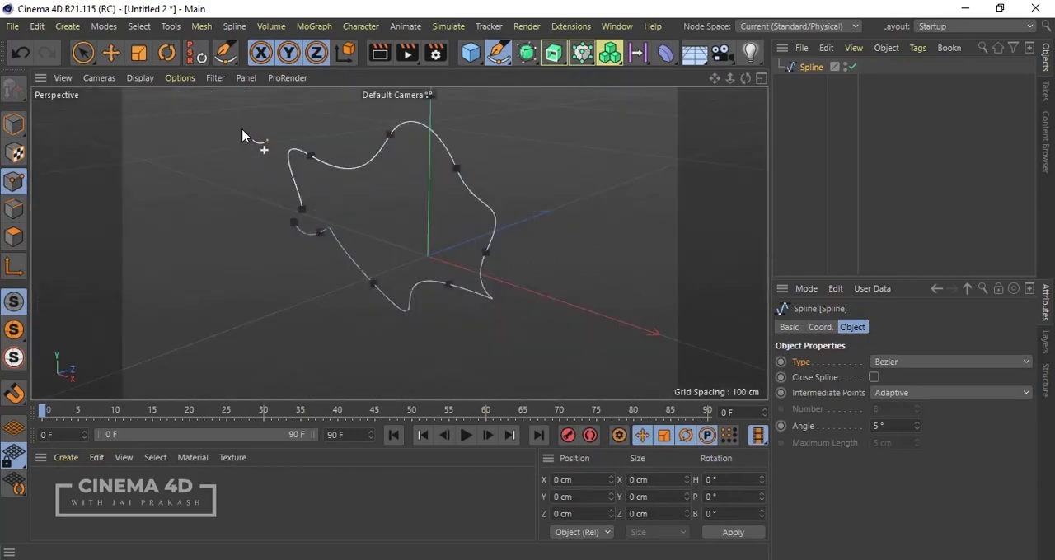
pyautogui.moveTo(325, 188); pyautogui.dragTo(271, 197)
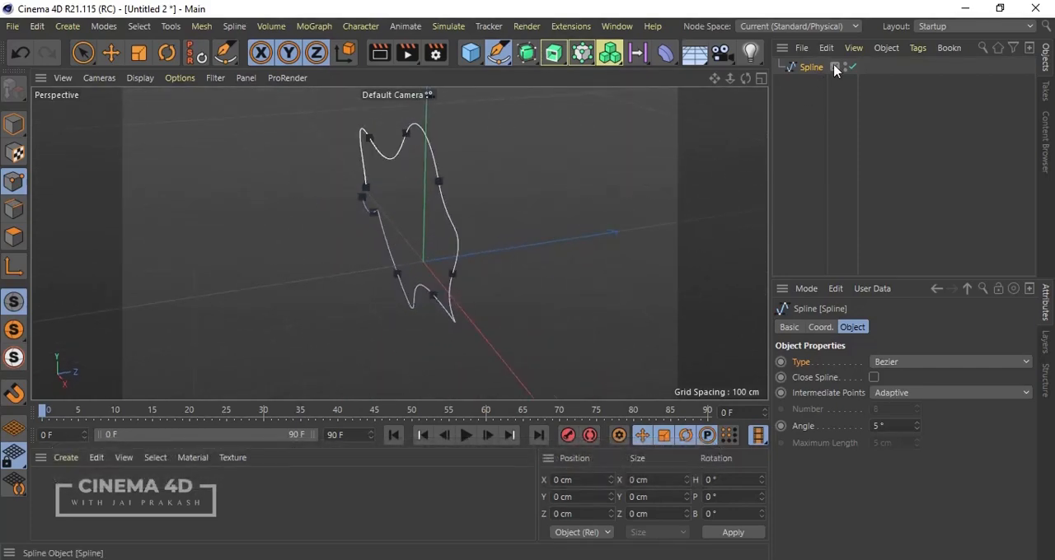
pyautogui.press('Delete')
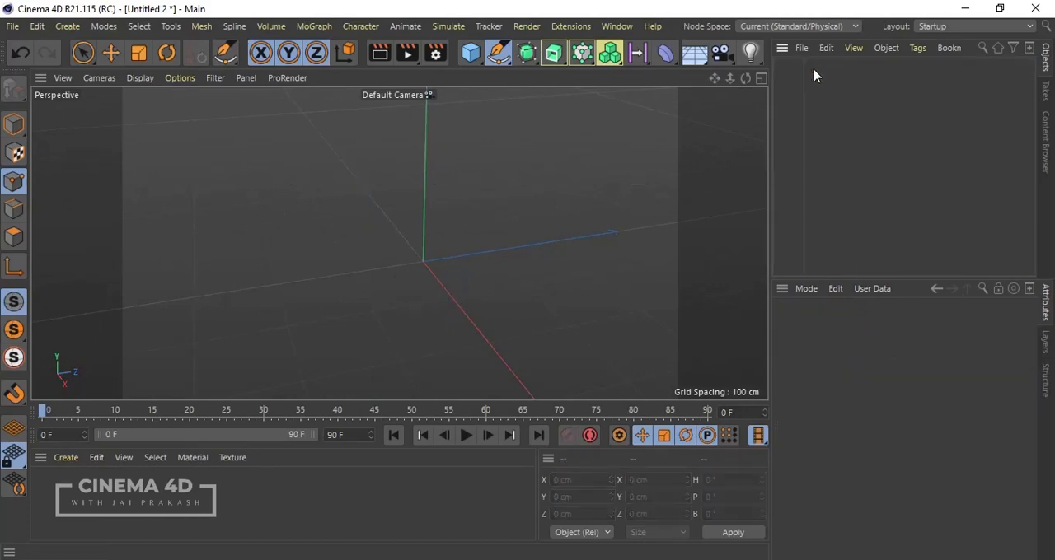
pyautogui.middleClick(387, 266)
pyautogui.middleClick(258, 151)
pyautogui.hotkey('ctrl', 'z')
pyautogui.keyDown('alt'); pyautogui.moveTo(258, 151); pyautogui.dragTo(170, 212); pyautogui.keyUp('alt')
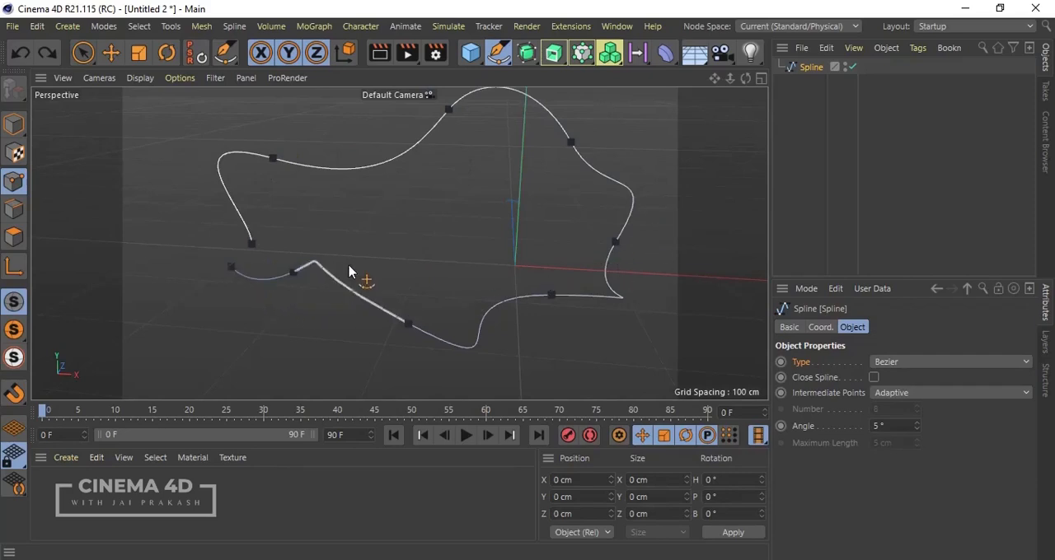
# Step: Close the gap between the start and end points of the outline by enabling Close Spline
pyautogui.click(815, 69)
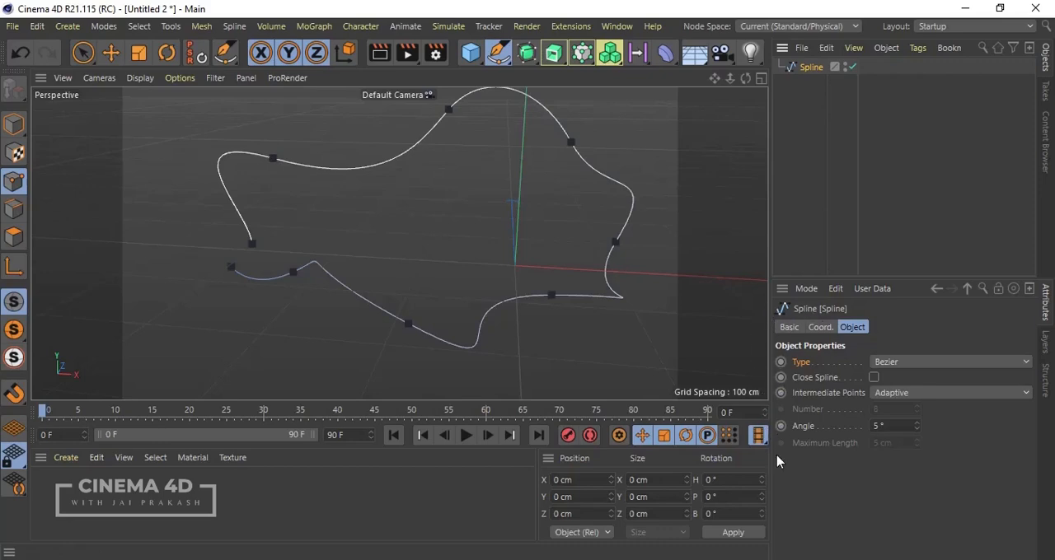
pyautogui.click(875, 379)
pyautogui.click(603, 238)
pyautogui.click(379, 59)
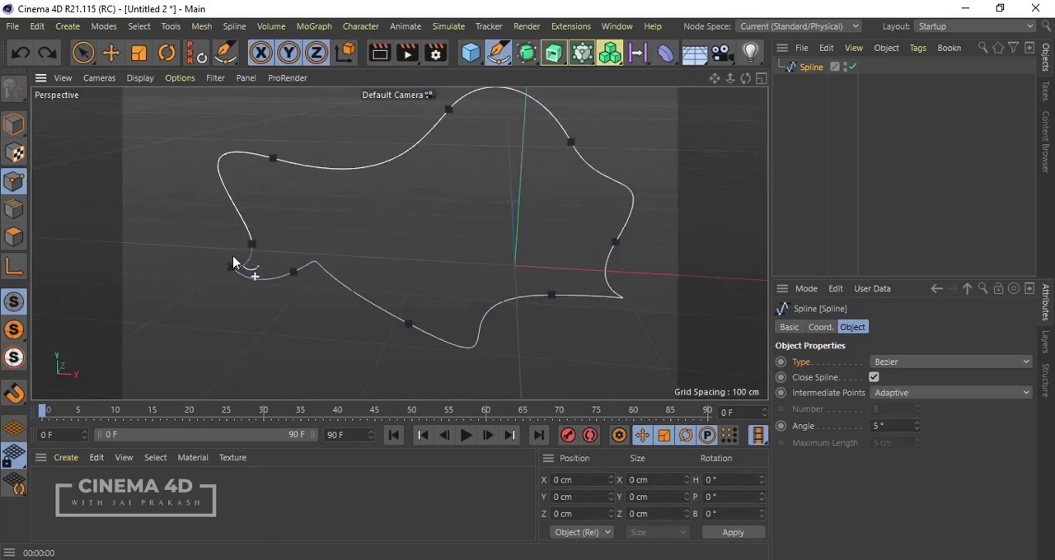
# Step: Add an Extrude generator and make the closed spline its child
pyautogui.click(558, 57)
pyautogui.click(558, 58)
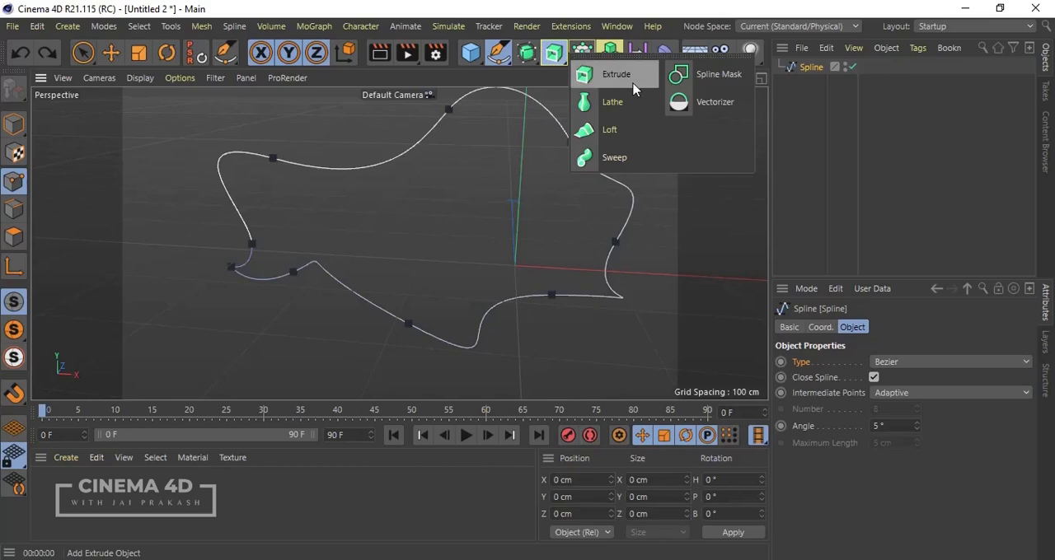
pyautogui.click(632, 83)
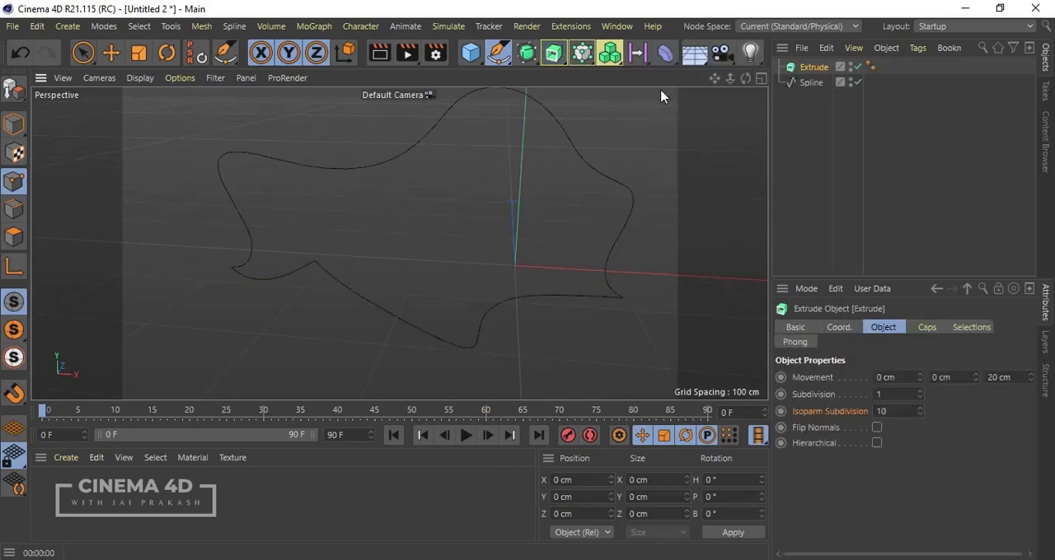
pyautogui.click(806, 85)
pyautogui.moveTo(806, 89); pyautogui.dragTo(830, 70)
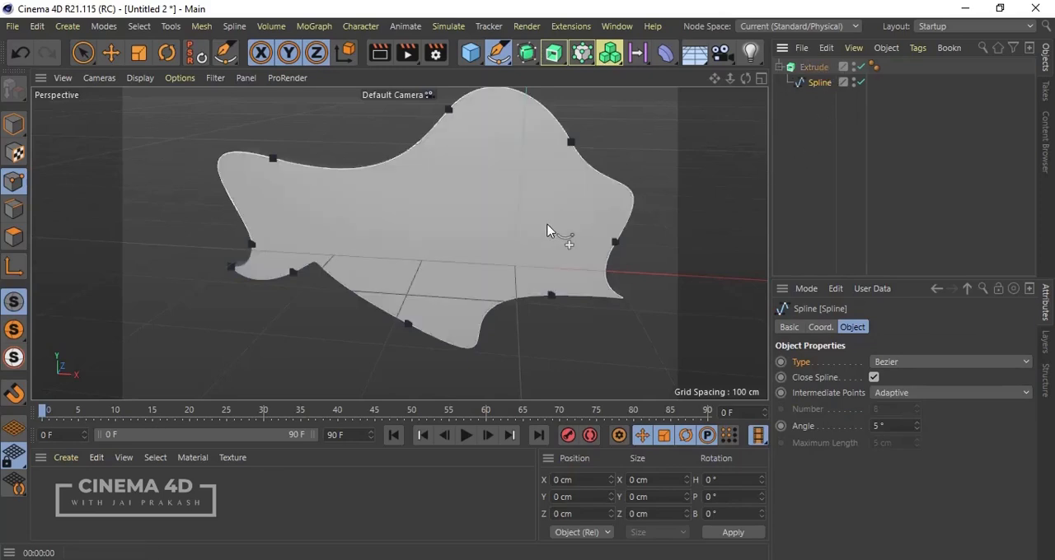
# Step: Inspect the extruded shape from several angles in the perspective view and render the view
pyautogui.keyDown('alt'); pyautogui.moveTo(344, 358); pyautogui.dragTo(421, 310); pyautogui.keyUp('alt')
pyautogui.keyDown('alt'); pyautogui.moveTo(386, 279); pyautogui.dragTo(565, 170); pyautogui.keyUp('alt')
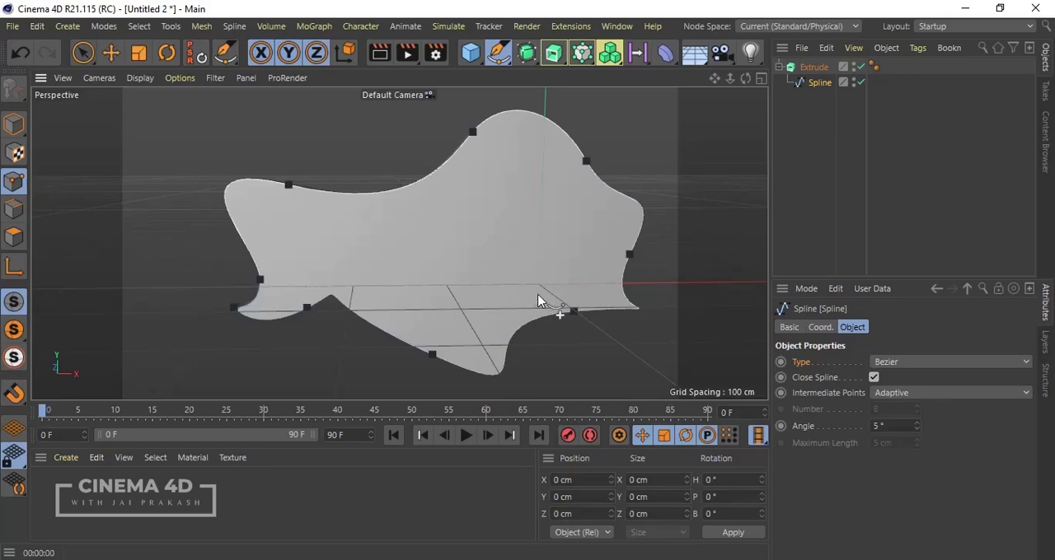
pyautogui.keyDown('alt'); pyautogui.moveTo(539, 299); pyautogui.dragTo(358, 272); pyautogui.keyUp('alt')
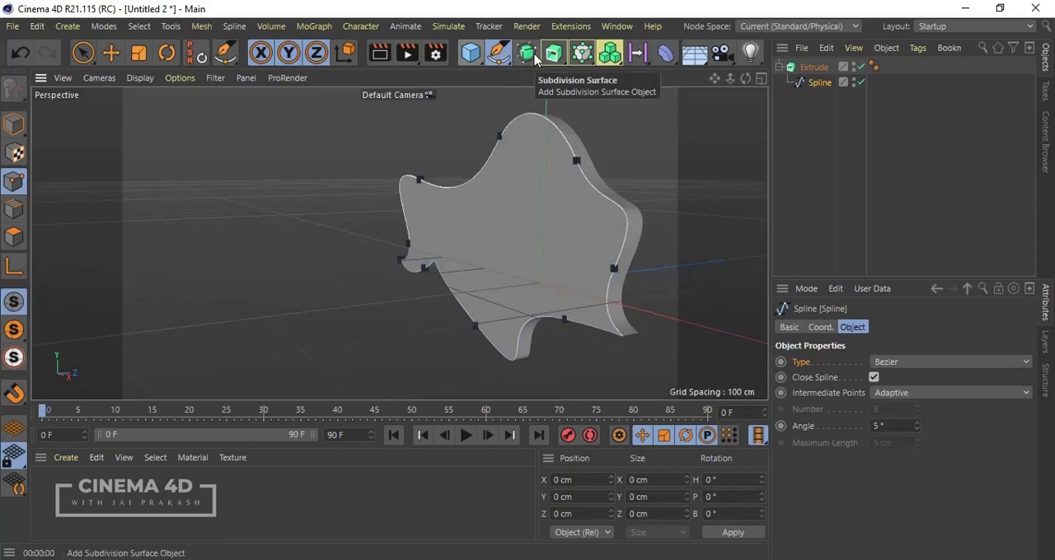
pyautogui.click(376, 55)
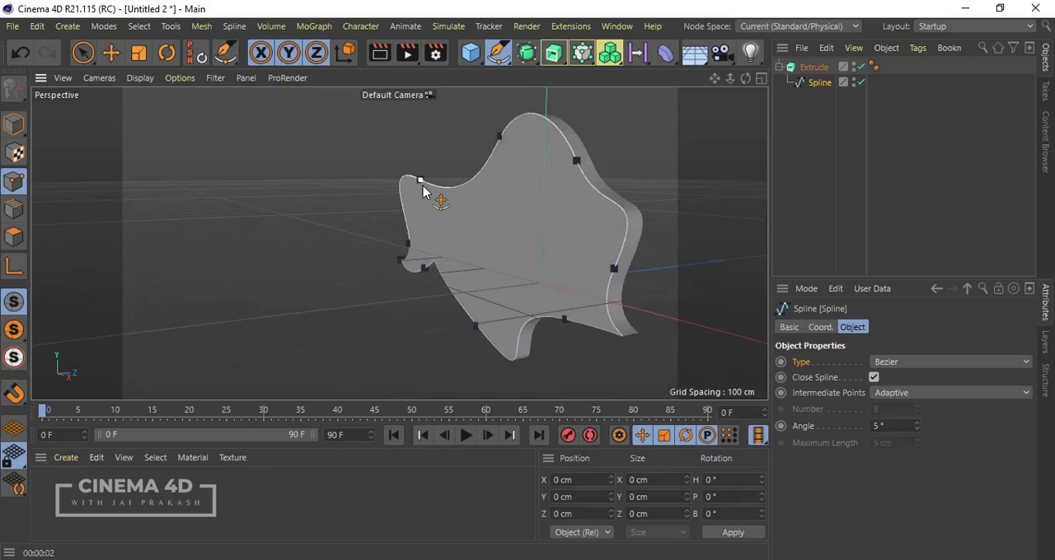
# Step: Undo the Extrude generator and the closed outline spline until the scene is empty
pyautogui.click(422, 191)
pyautogui.hotkey('ctrl', 'z')
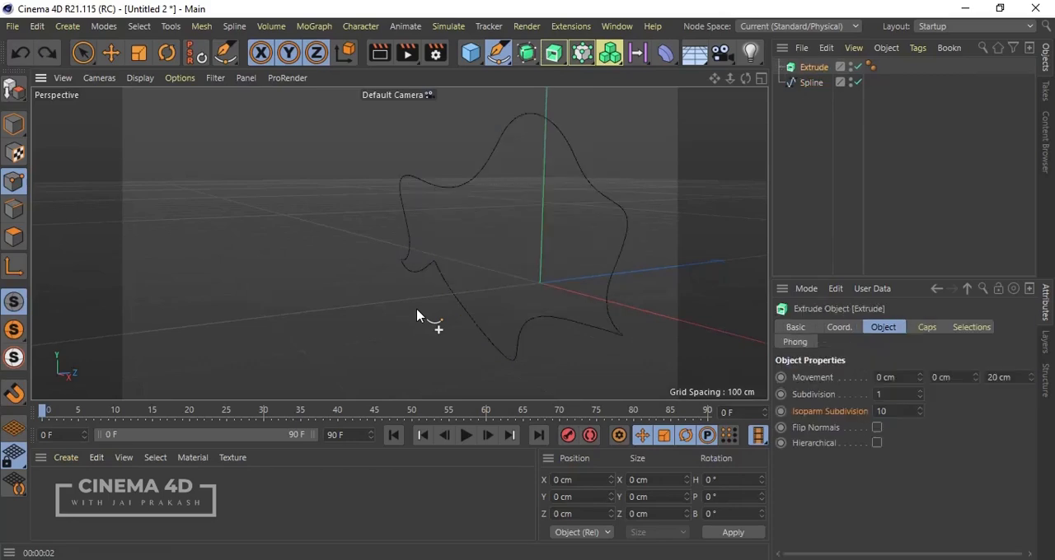
pyautogui.hotkey('ctrl', 'z')
pyautogui.hotkey('ctrl', 'z')
pyautogui.hotkey('ctrl', 'z')
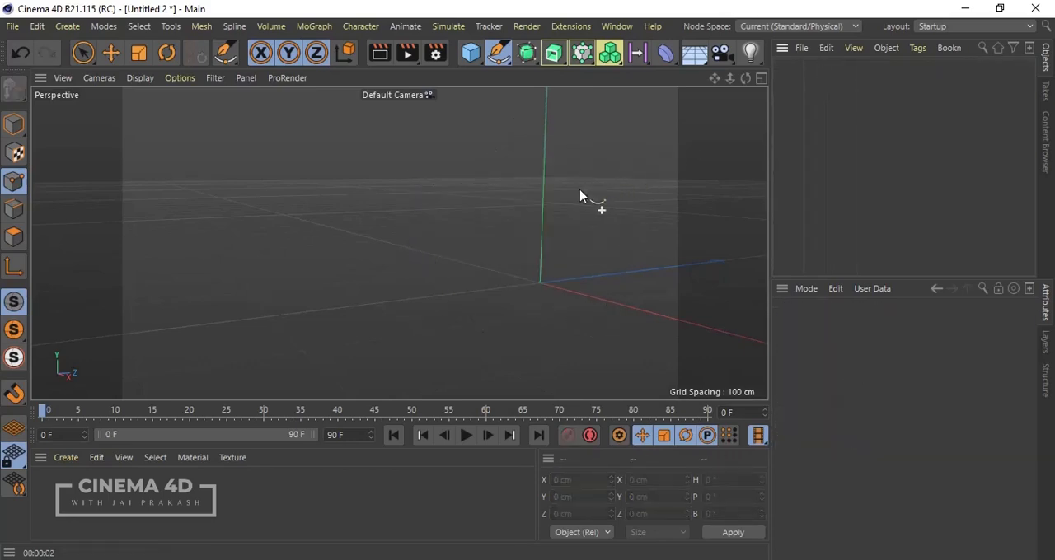
# Step: Draw an eight-point open Bezier spline across the top view, ending at about X 301, Z -136 cm
pyautogui.keyDown('alt'); pyautogui.moveTo(400, 241); pyautogui.dragTo(489, 234); pyautogui.keyUp('alt')
pyautogui.scroll(-2, 322, 199)
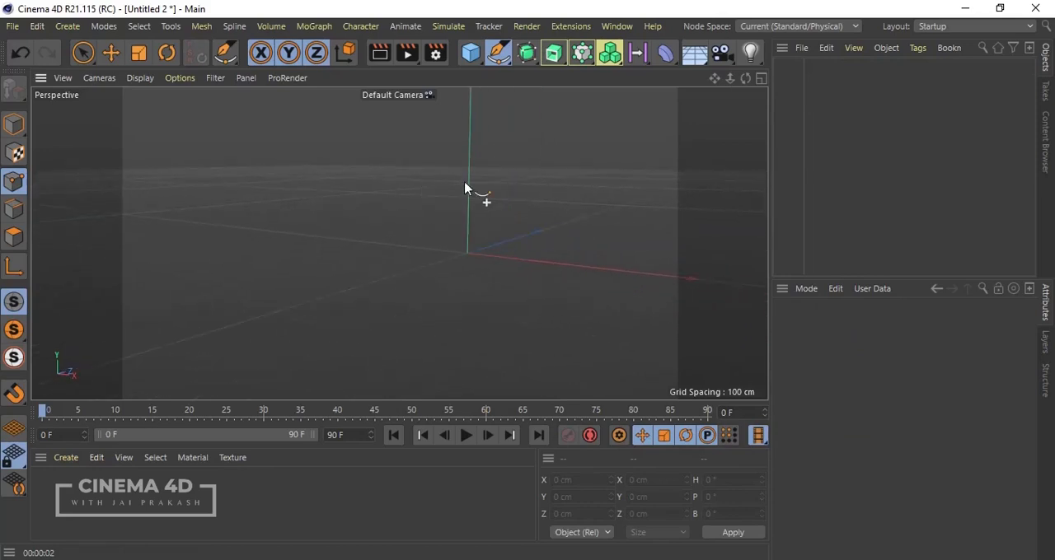
pyautogui.middleClick(389, 161)
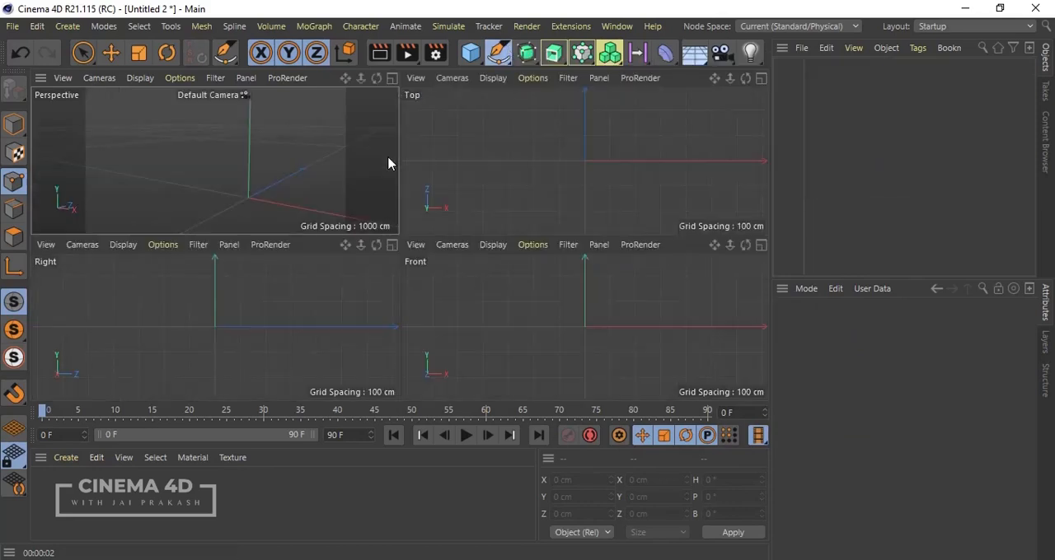
pyautogui.middleClick(471, 167)
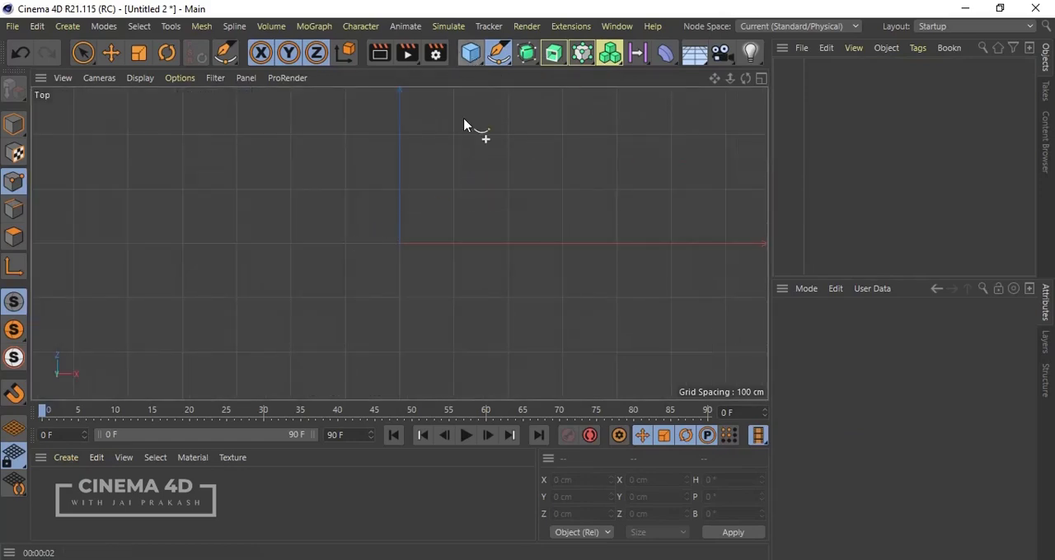
pyautogui.click(498, 54)
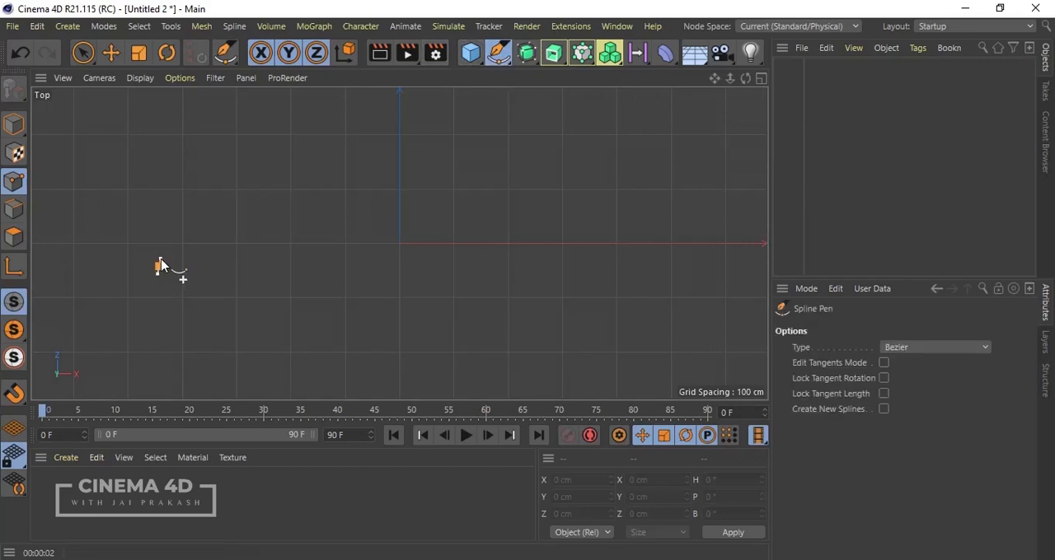
pyautogui.click(160, 267)
pyautogui.moveTo(221, 189); pyautogui.dragTo(300, 228)
pyautogui.moveTo(314, 189); pyautogui.dragTo(330, 165)
pyautogui.moveTo(401, 194); pyautogui.dragTo(420, 233)
pyautogui.moveTo(424, 280); pyautogui.dragTo(489, 264)
pyautogui.moveTo(515, 209); pyautogui.dragTo(553, 183)
pyautogui.click(602, 220)
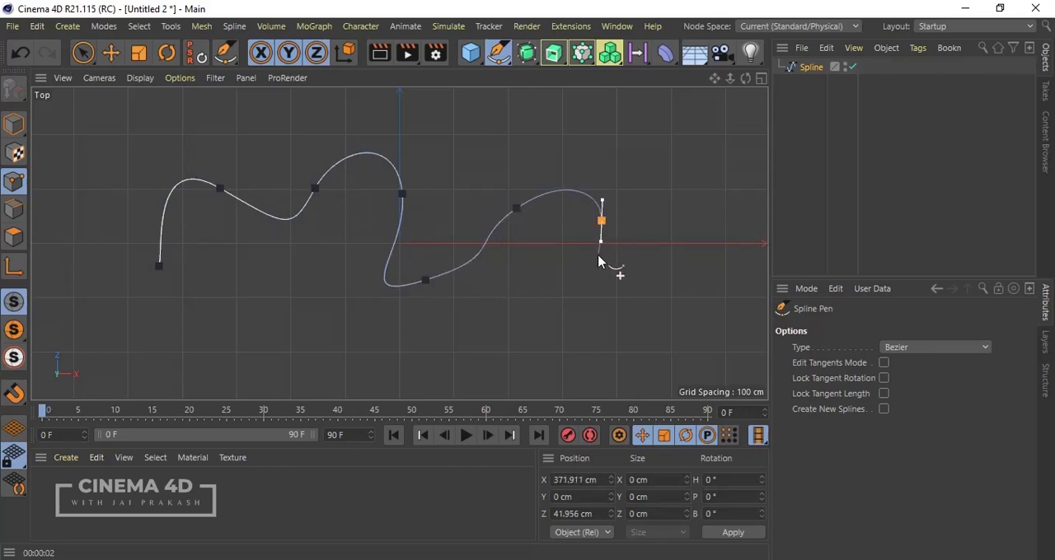
pyautogui.click(563, 317)
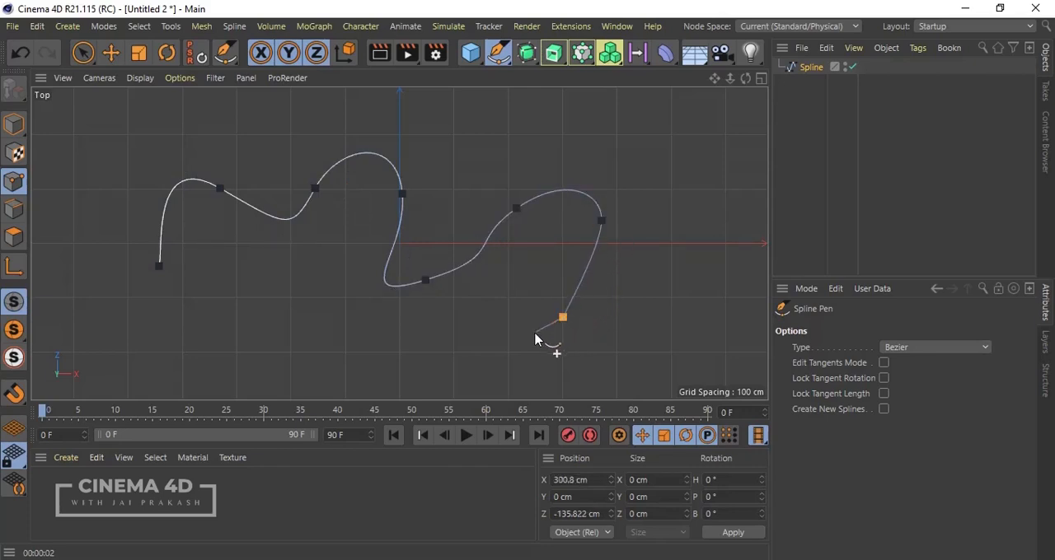
pyautogui.press('Escape')
# Step: Move the spline's third point to about X -173, Z 112 cm
pyautogui.click(111, 52)
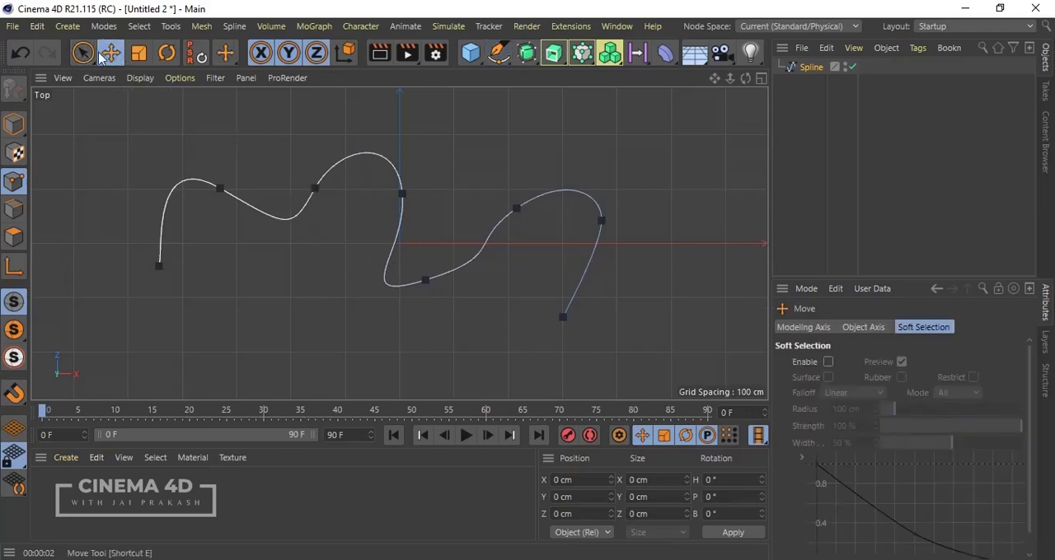
pyautogui.click(318, 190)
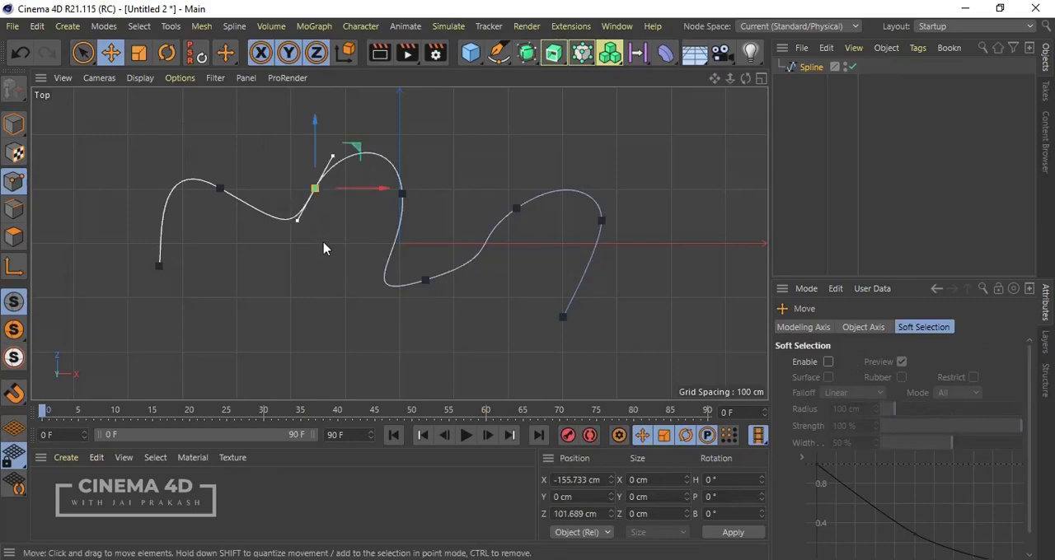
pyautogui.moveTo(385, 196)
pyautogui.mouseDown()
pyautogui.moveTo(365, 196)
pyautogui.moveTo(375, 196)
pyautogui.mouseUp()
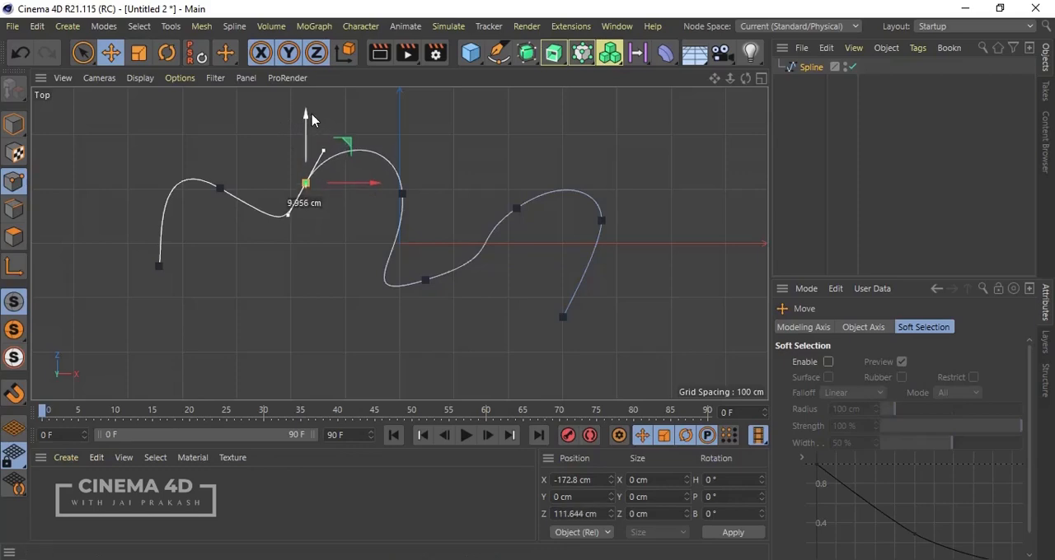
# Step: Move the spline's fifth point to about Z -117 cm and rotate its tangent clockwise so it slopes down along X
pyautogui.click(403, 198)
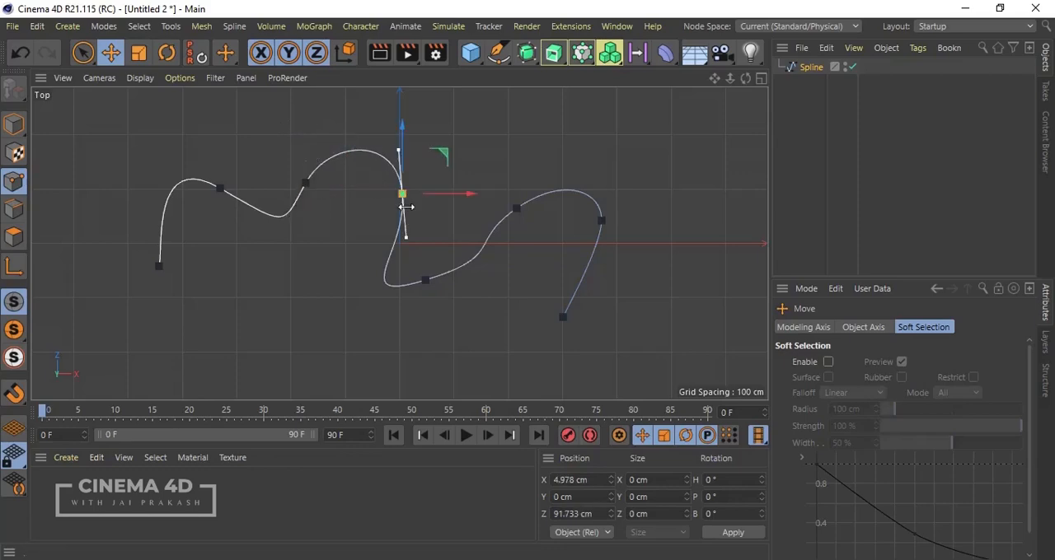
pyautogui.keyDown('ctrl'); pyautogui.click(425, 283); pyautogui.keyUp('ctrl')
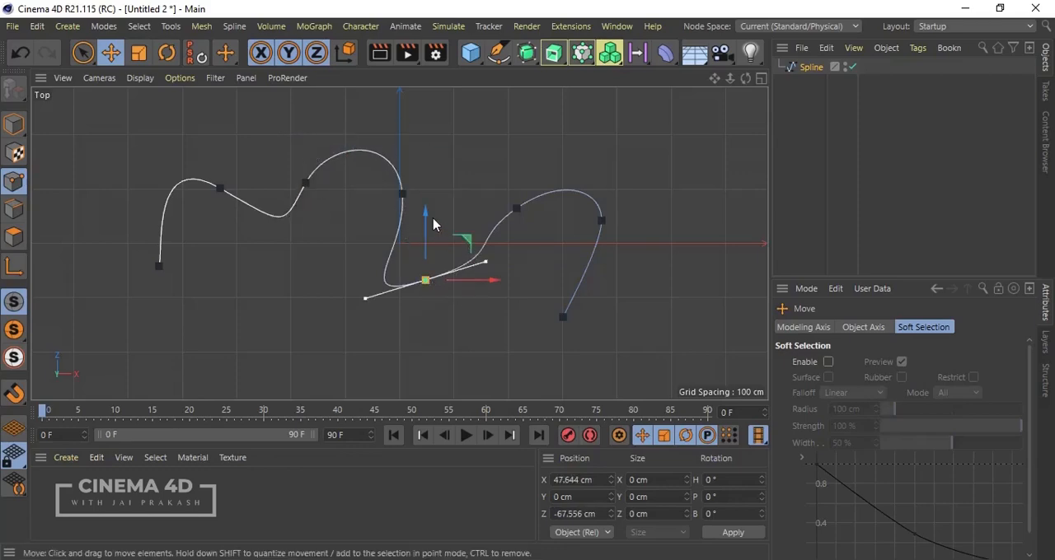
pyautogui.moveTo(426, 219); pyautogui.dragTo(427, 245)
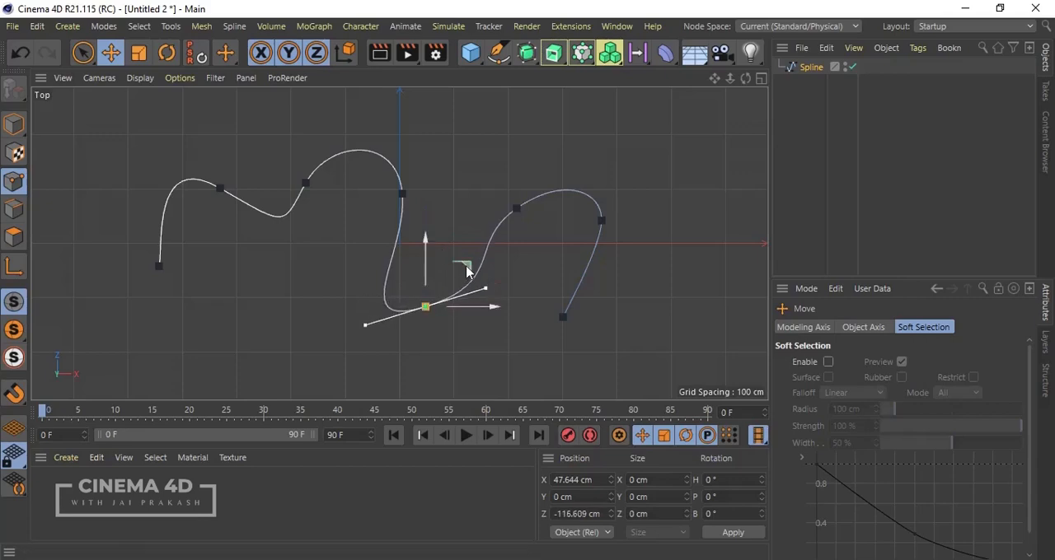
pyautogui.click(167, 53)
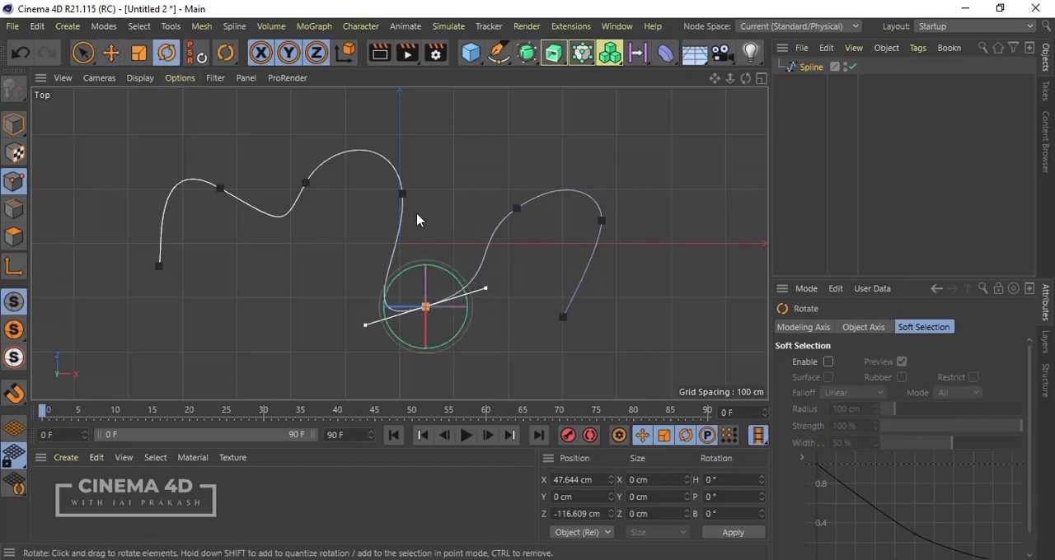
pyautogui.moveTo(469, 292); pyautogui.dragTo(460, 316)
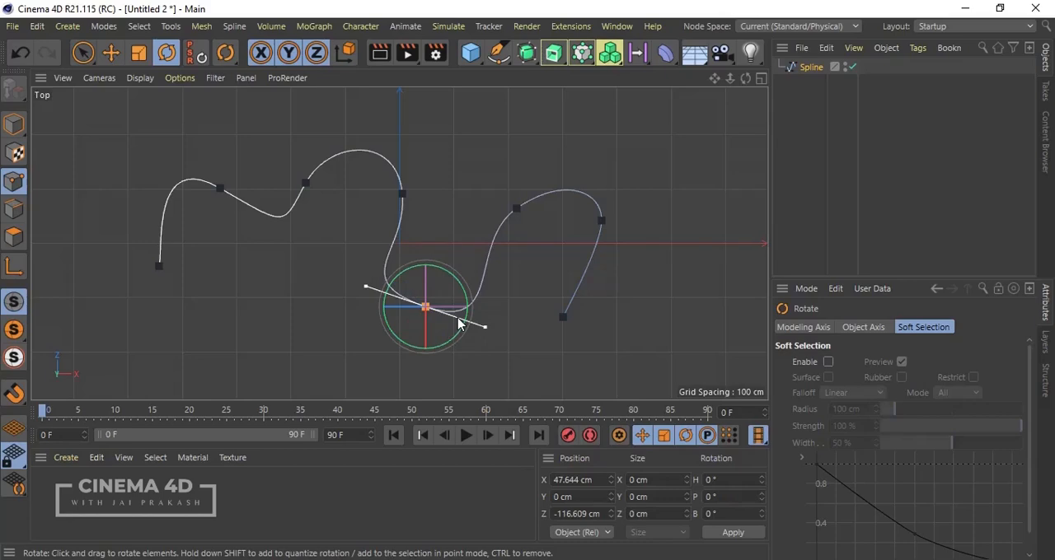
# Step: Lengthen the fifth point's tangent handles to widen the curve around it
pyautogui.click(83, 52)
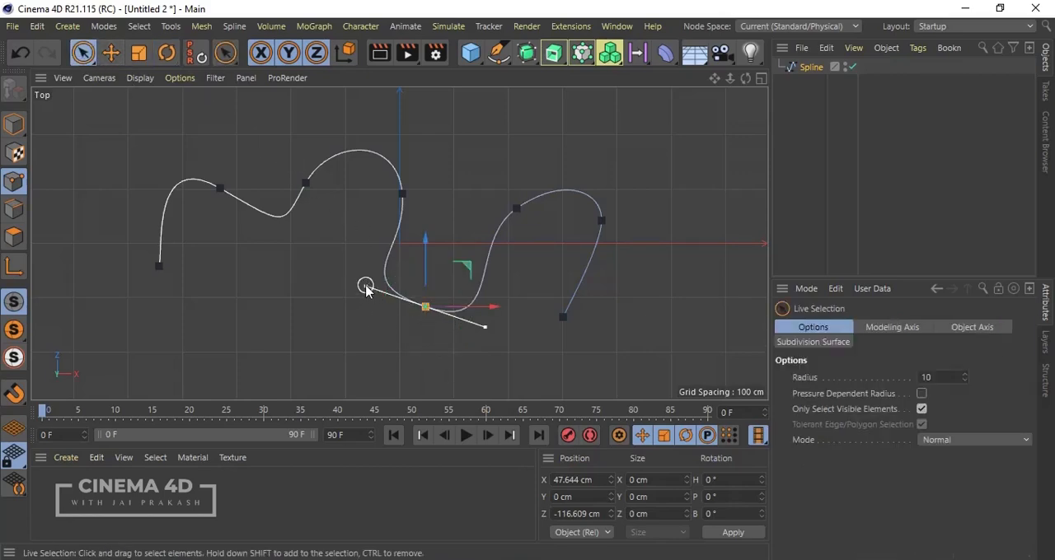
pyautogui.moveTo(366, 286); pyautogui.dragTo(365, 304)
pyautogui.moveTo(277, 252); pyautogui.dragTo(303, 266)
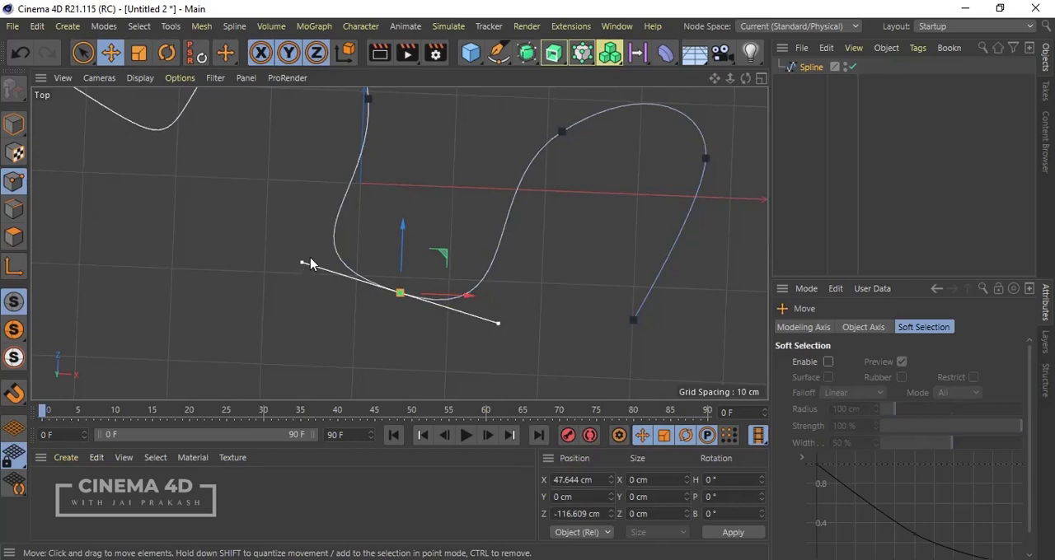
pyautogui.moveTo(302, 266)
pyautogui.mouseDown()
pyautogui.moveTo(327, 346)
pyautogui.moveTo(272, 244)
pyautogui.moveTo(287, 296)
pyautogui.moveTo(286, 257)
pyautogui.mouseUp()
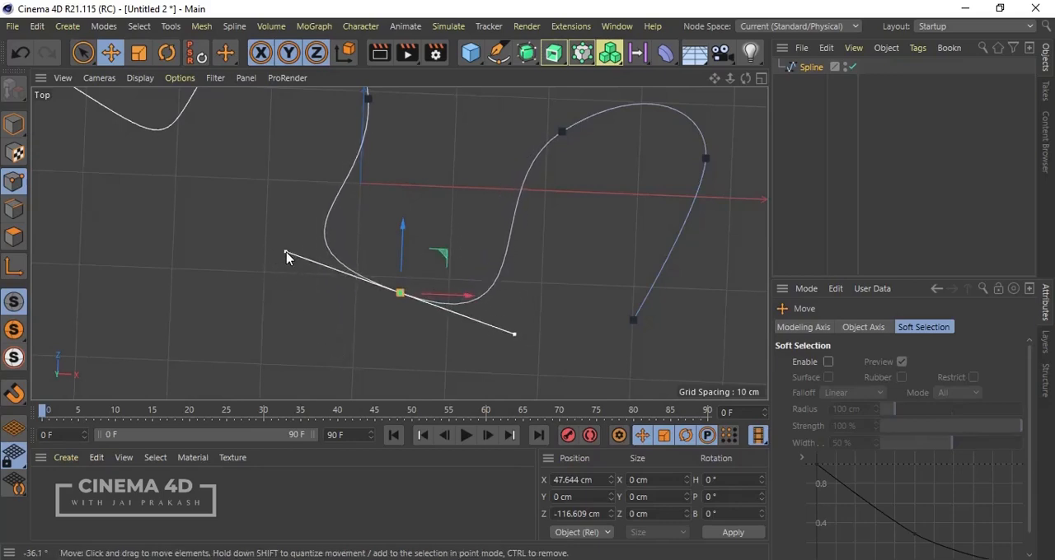
# Step: Shorten the sixth point's tangent handles, and swing its lower handle independently towards the fifth point to break the tangent
pyautogui.click(82, 53)
pyautogui.click(563, 134)
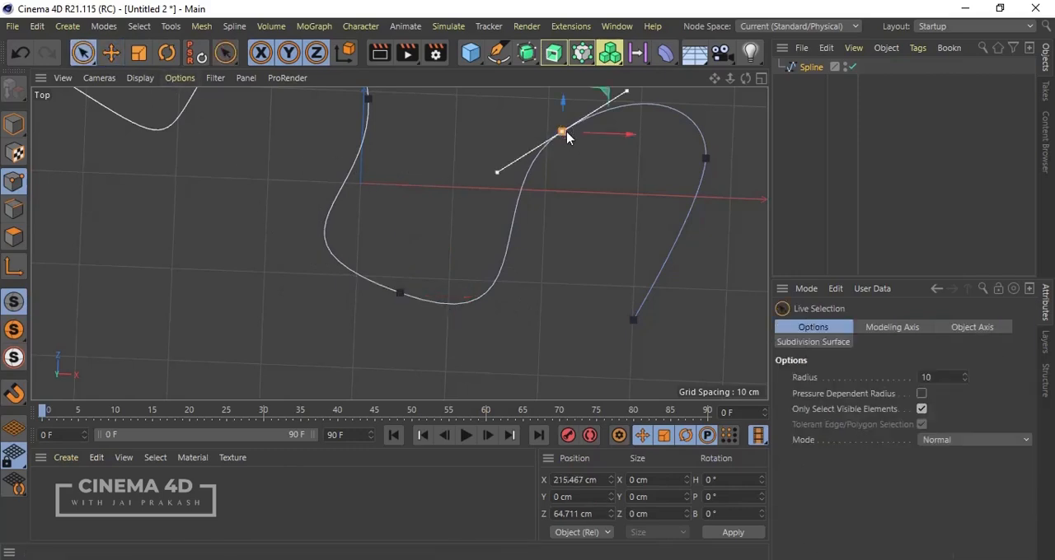
pyautogui.click(495, 170)
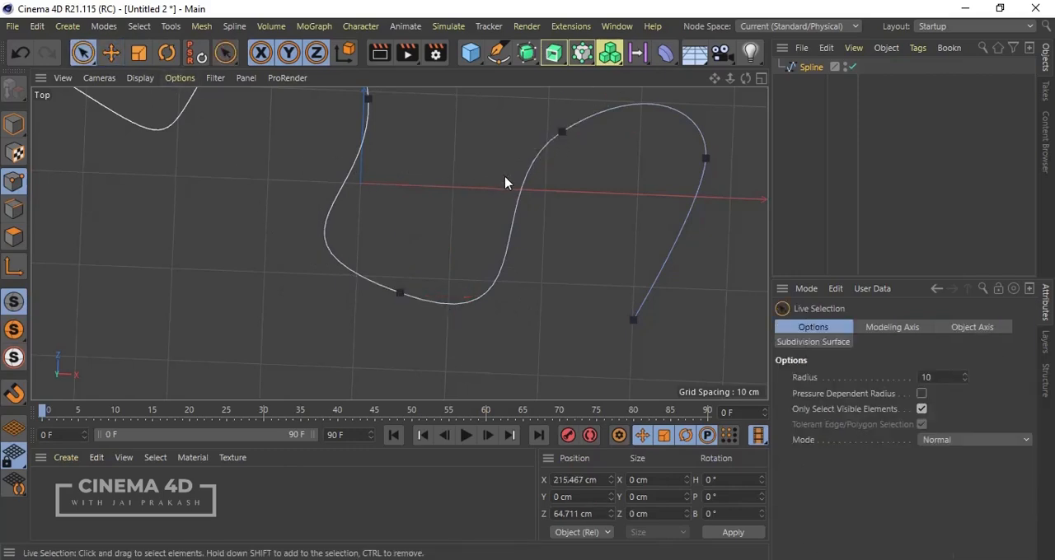
pyautogui.click(560, 133)
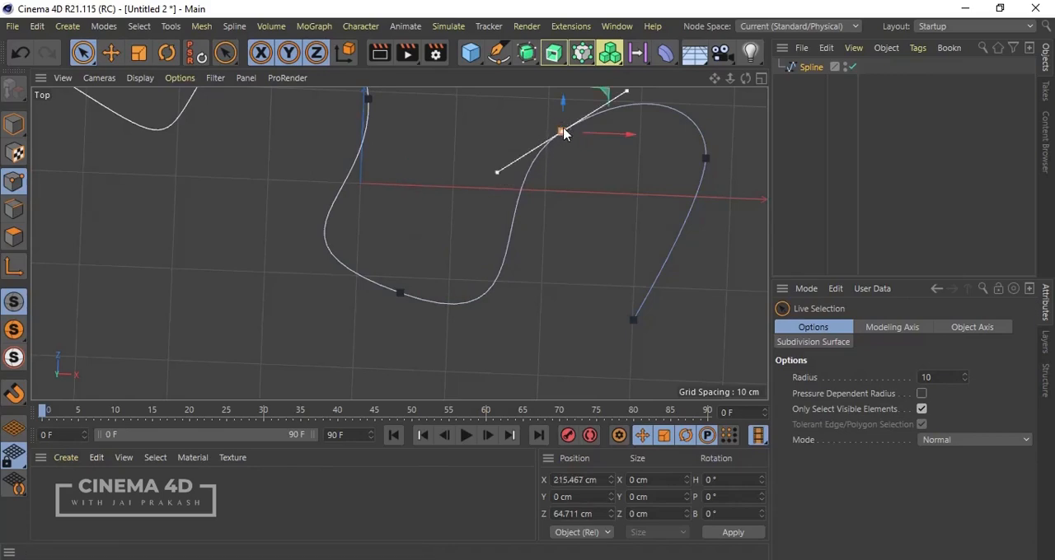
pyautogui.click(111, 53)
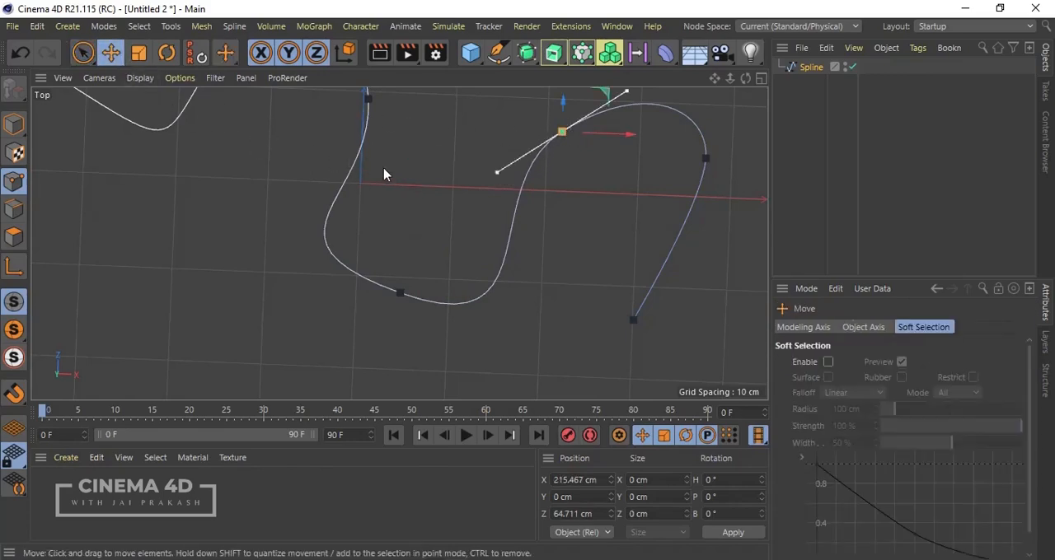
pyautogui.moveTo(498, 177)
pyautogui.mouseDown()
pyautogui.moveTo(516, 198)
pyautogui.moveTo(474, 178)
pyautogui.moveTo(505, 167)
pyautogui.moveTo(536, 179)
pyautogui.moveTo(513, 165)
pyautogui.mouseUp()
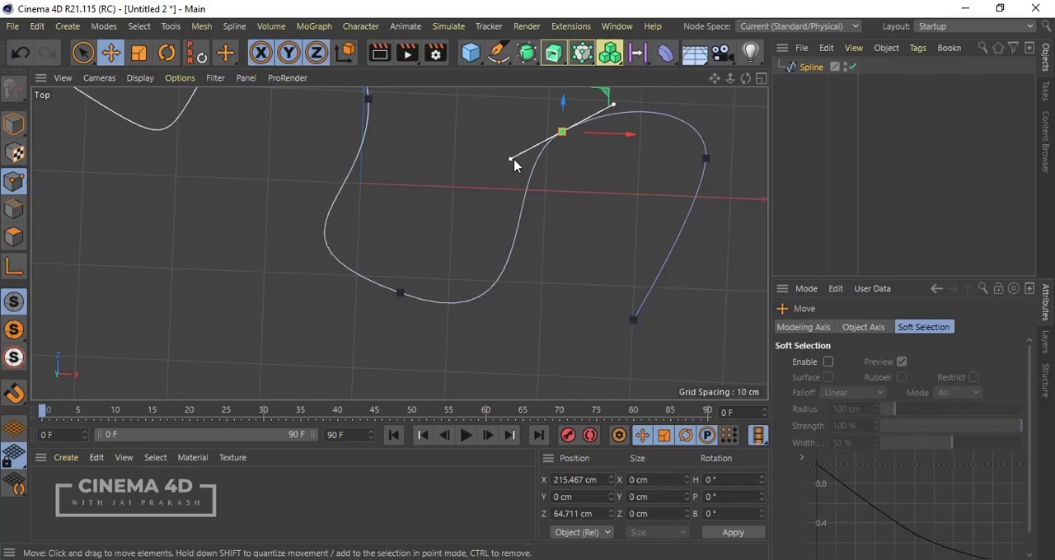
pyautogui.moveTo(513, 163); pyautogui.dragTo(540, 212)
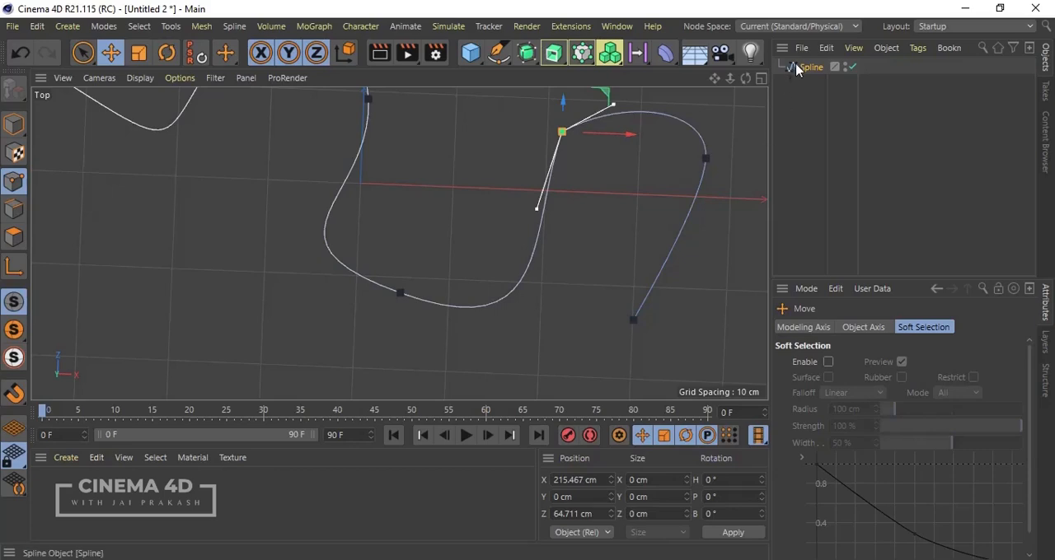
# Step: Draw a freehand curve with the Sketch tool on the negative X side of the Bezier spline in the top view
pyautogui.scroll(-3, 494, 252)
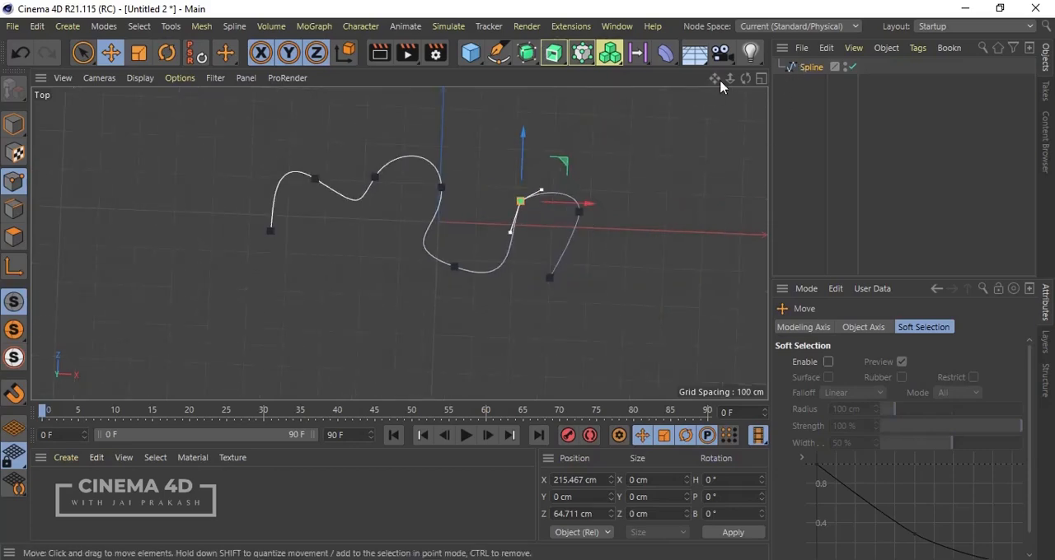
pyautogui.click(812, 68)
pyautogui.click(499, 52)
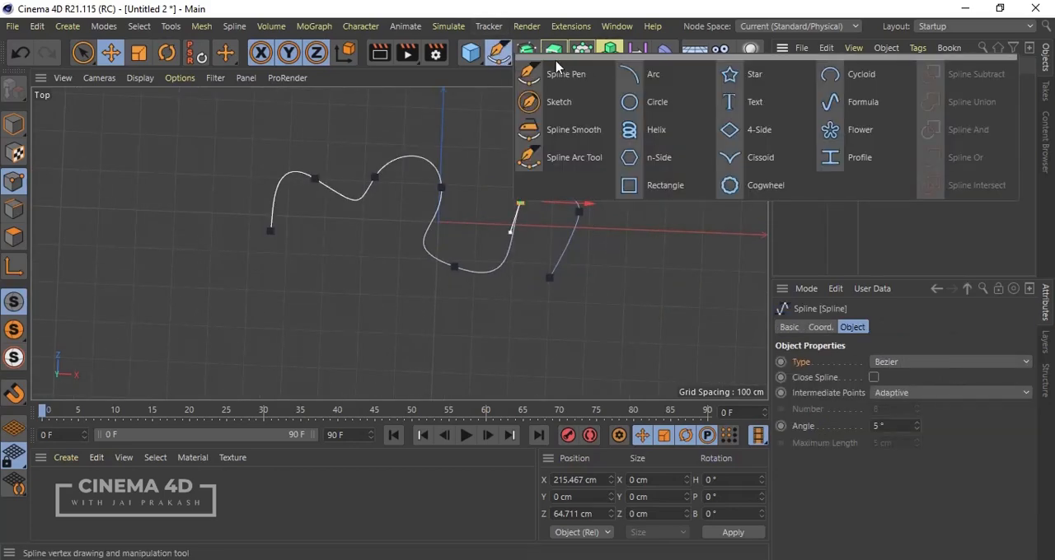
pyautogui.click(569, 103)
pyautogui.moveTo(123, 245)
pyautogui.mouseDown()
pyautogui.moveTo(191, 234)
pyautogui.moveTo(221, 288)
pyautogui.moveTo(183, 324)
pyautogui.moveTo(120, 301)
pyautogui.moveTo(123, 285)
pyautogui.mouseUp()
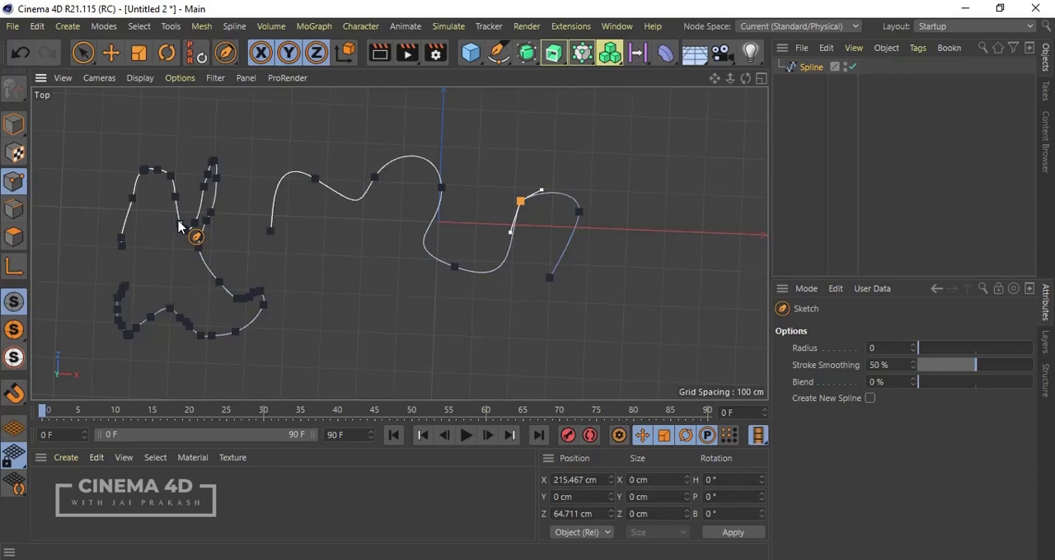
# Step: Delete the spline object holding the Bezier and sketched curves from the scene
pyautogui.click(474, 54)
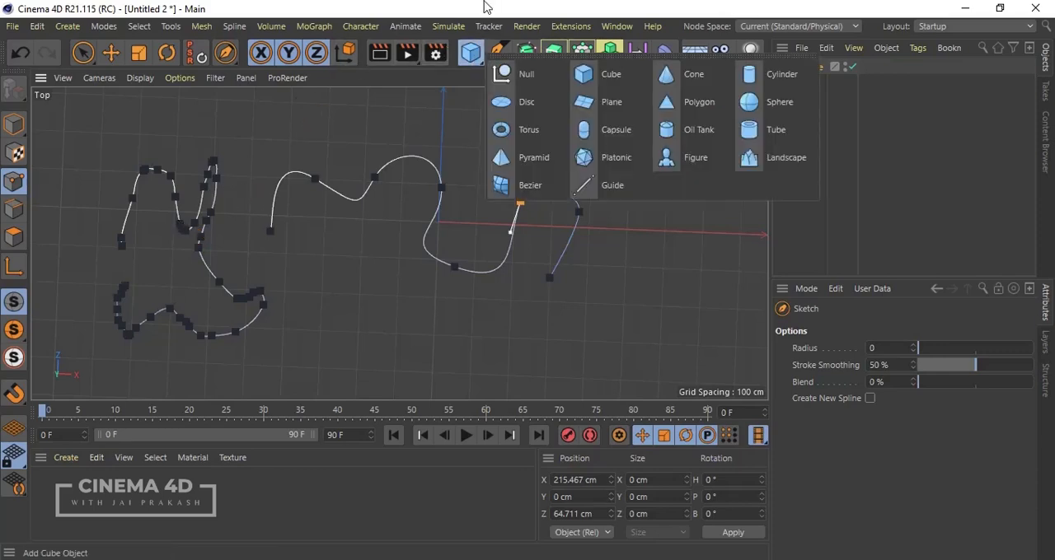
pyautogui.click(498, 52)
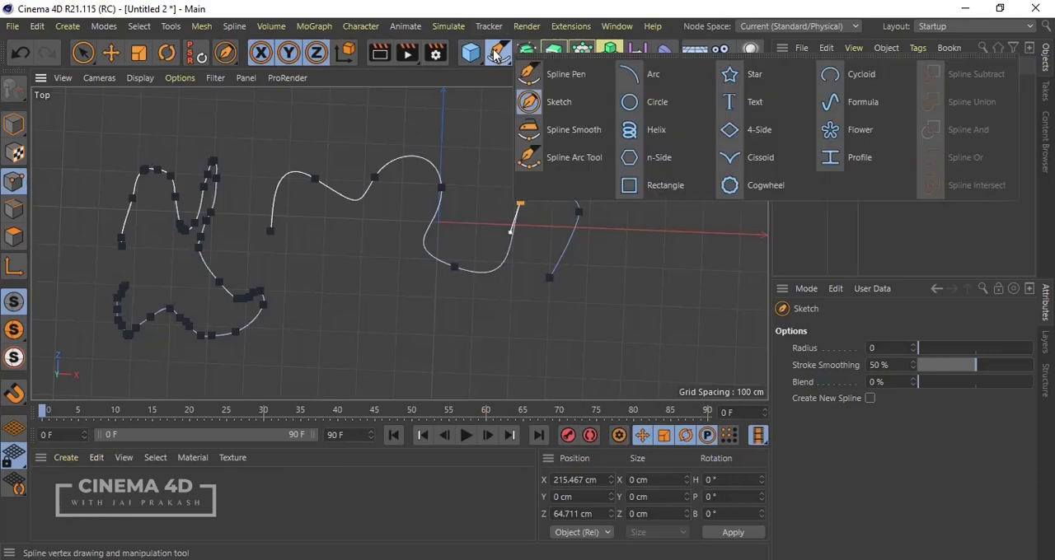
pyautogui.click(573, 159)
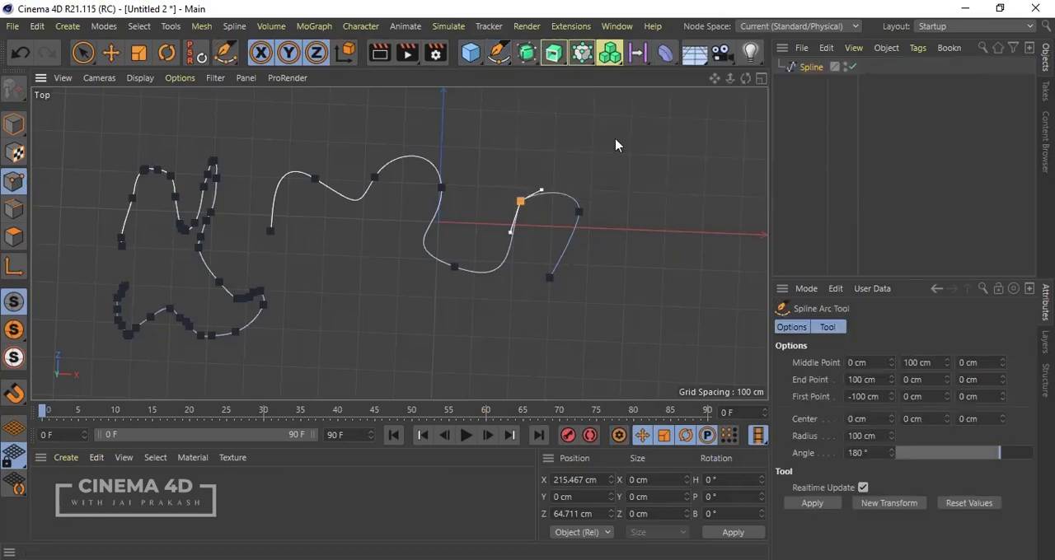
pyautogui.click(804, 71)
pyautogui.press('Delete')
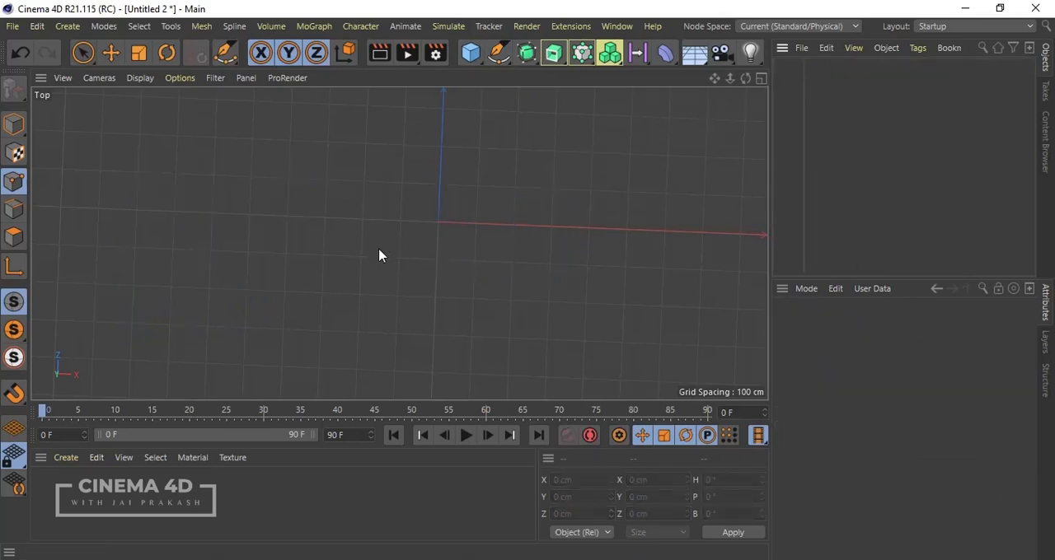
pyautogui.scroll(2, 379, 251)
pyautogui.scroll(2, 379, 256)
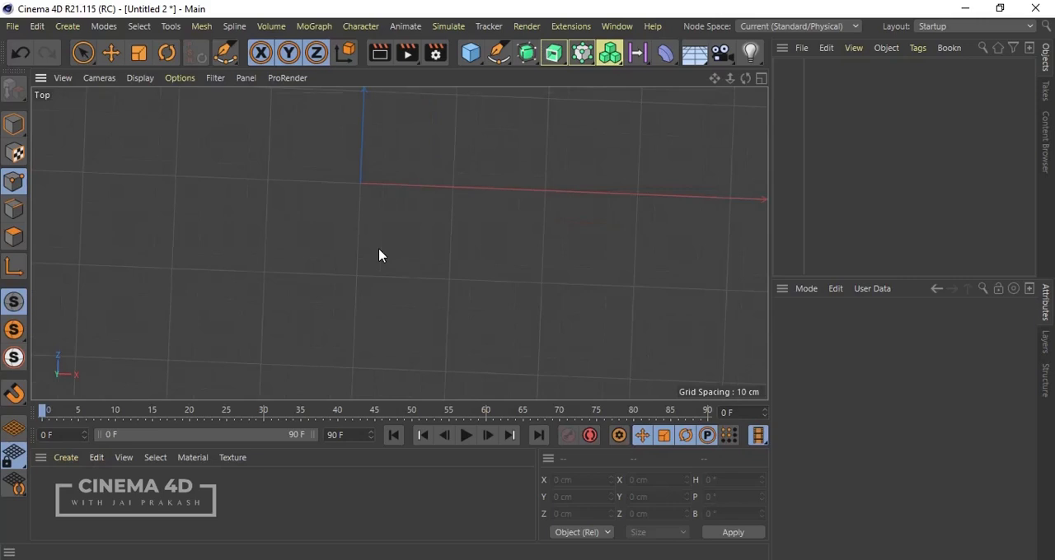
pyautogui.hotkey('ctrl', 'shift', 'z')
pyautogui.scroll(-4, 508, 268)
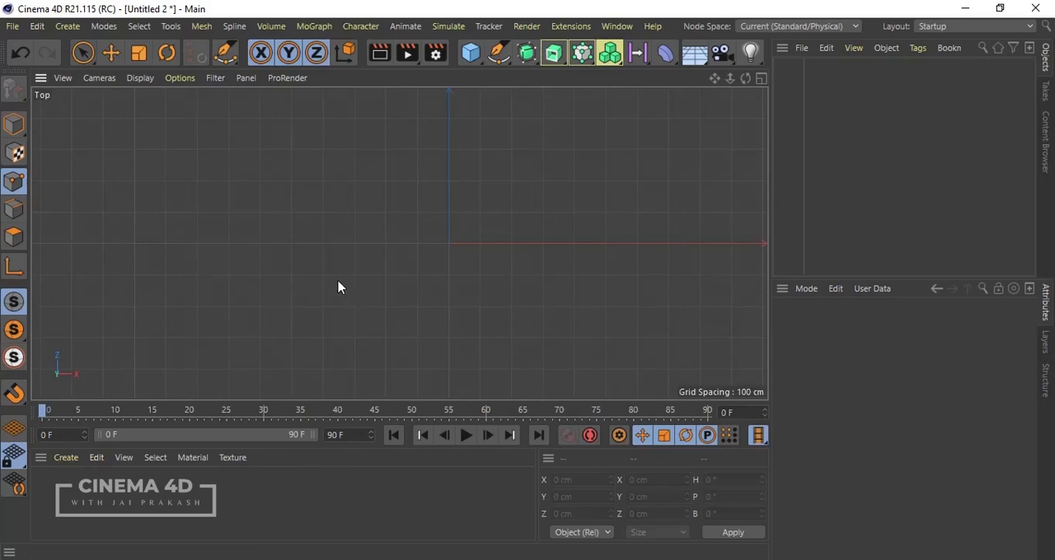
# Step: With the Spline Arc Tool, draw a straight segment about 261 cm long in the top view and continue it with four connected arcs towards the Z axis
pyautogui.moveTo(498, 53); pyautogui.dragTo(532, 157)
pyautogui.moveTo(134, 257); pyautogui.dragTo(220, 261)
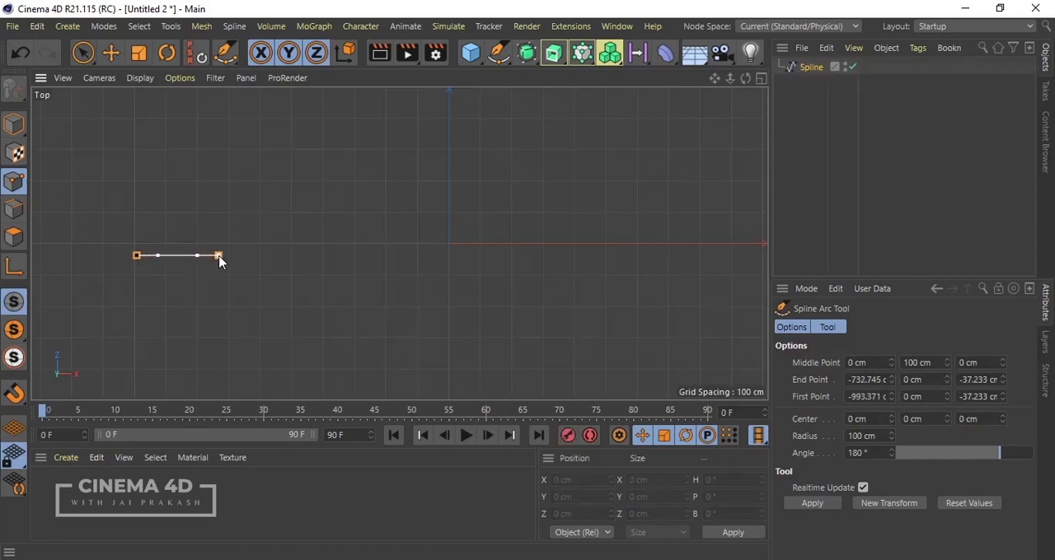
pyautogui.click(213, 207)
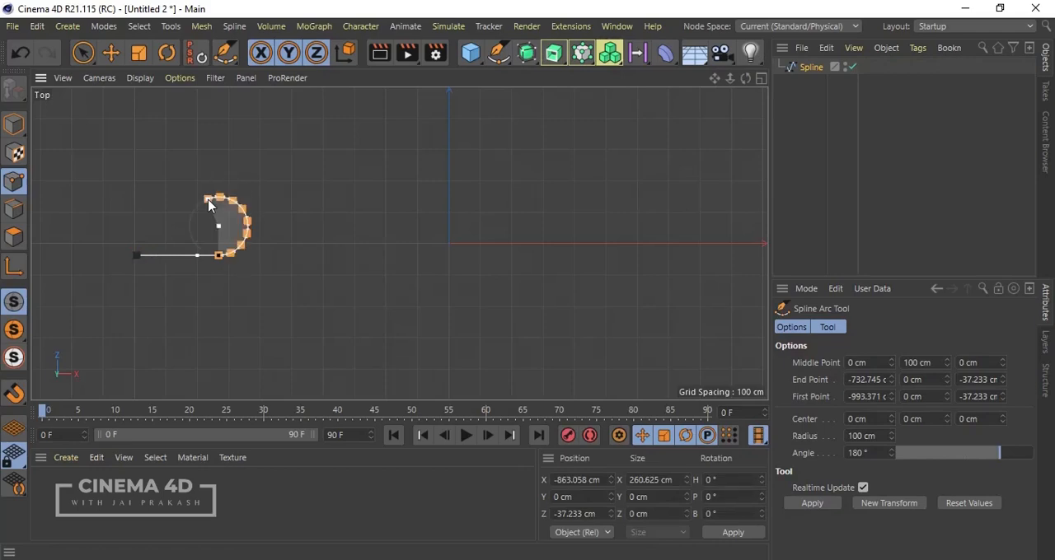
pyautogui.click(230, 148)
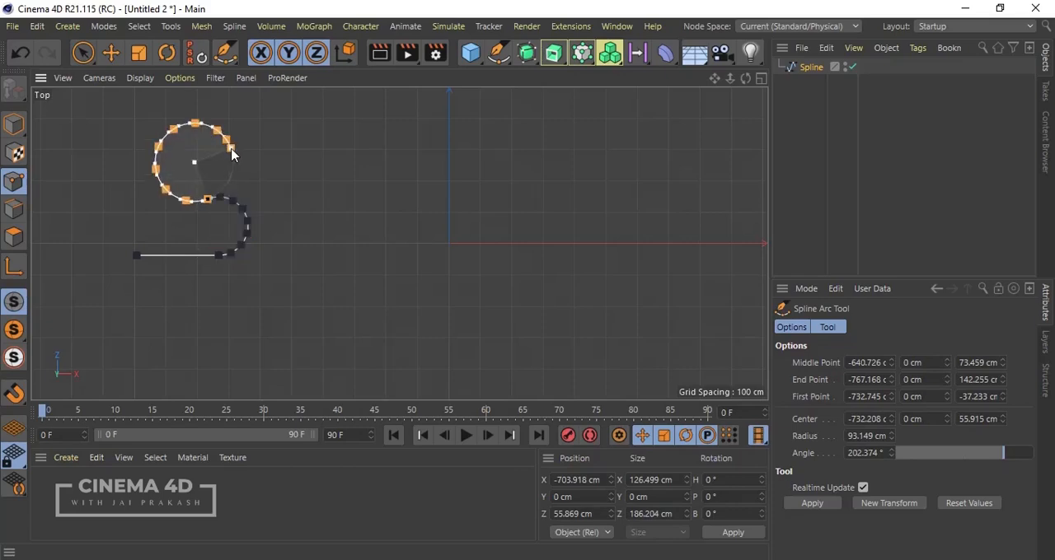
pyautogui.click(322, 187)
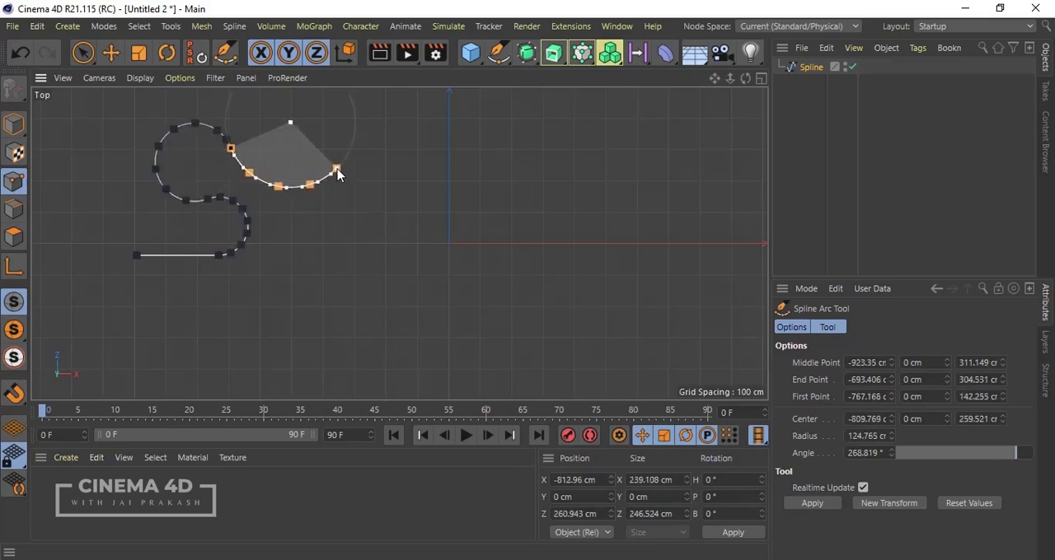
pyautogui.click(411, 176)
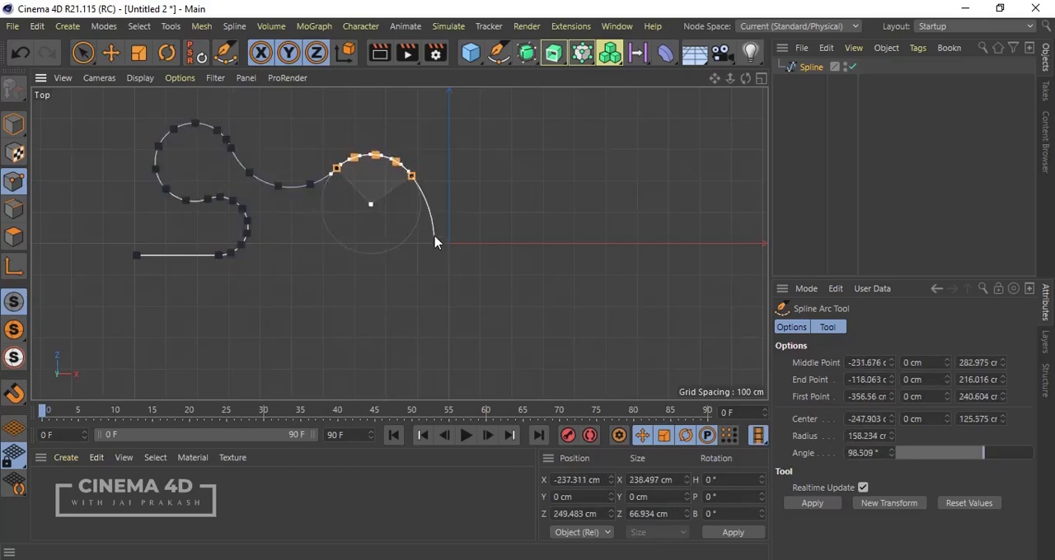
# Step: Continue the arc spline with connected arcs looping back below the X axis to the negative X side, finish drawing, and select the spline object
pyautogui.moveTo(426, 258); pyautogui.dragTo(397, 268)
pyautogui.moveTo(347, 290); pyautogui.dragTo(309, 269)
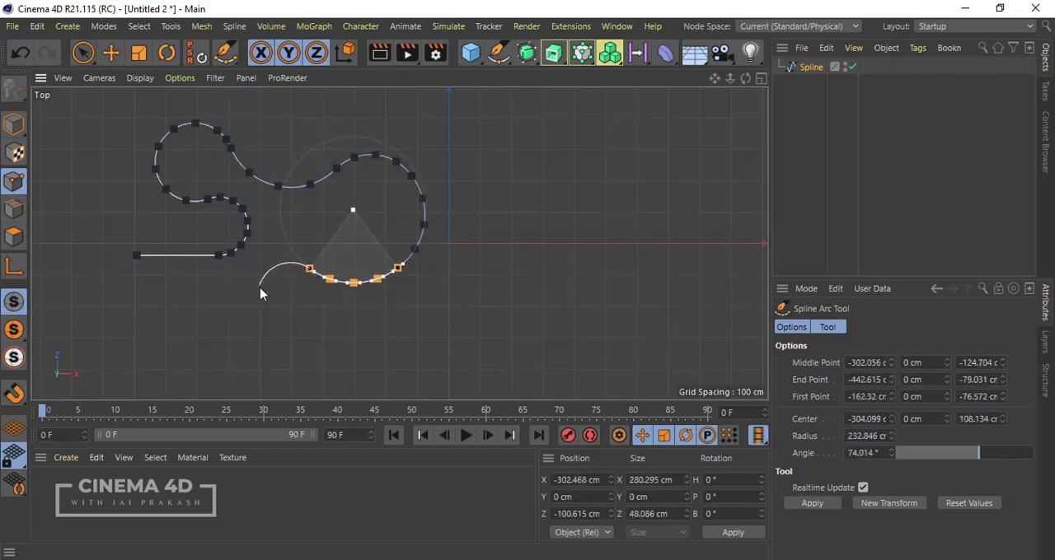
pyautogui.moveTo(257, 295); pyautogui.dragTo(253, 327)
pyautogui.moveTo(211, 361); pyautogui.dragTo(150, 330)
pyautogui.moveTo(117, 300); pyautogui.dragTo(97, 278)
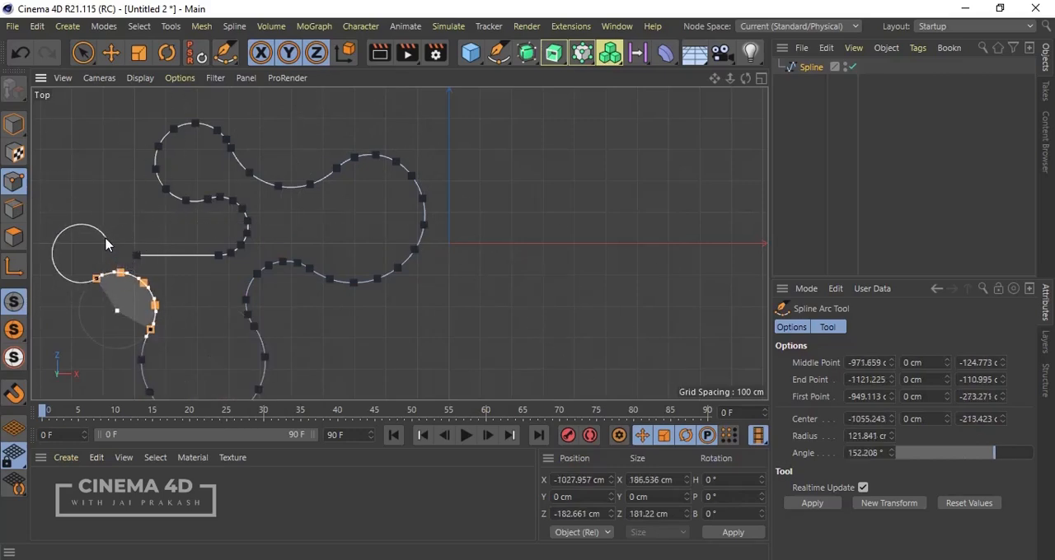
pyautogui.press('Escape')
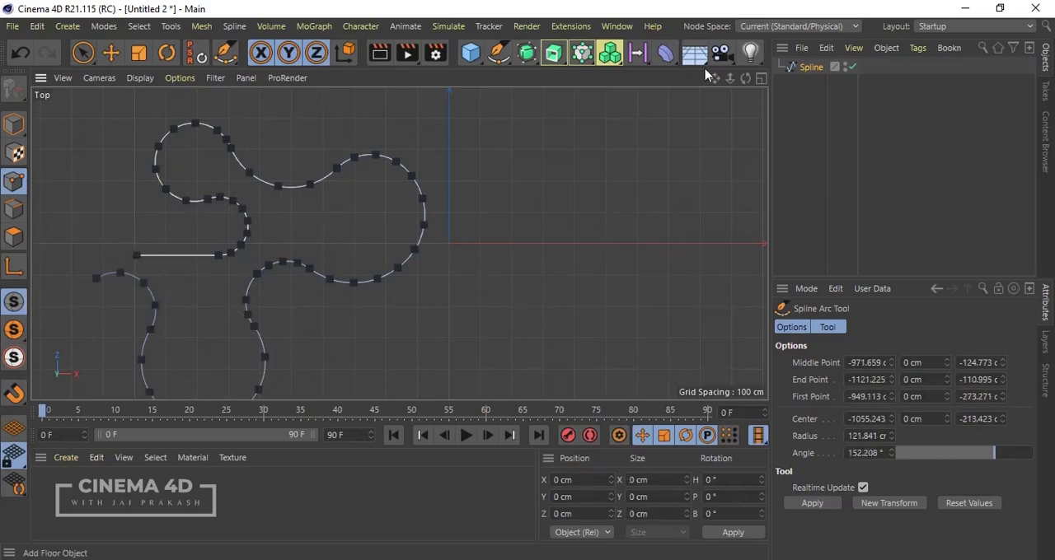
pyautogui.click(804, 68)
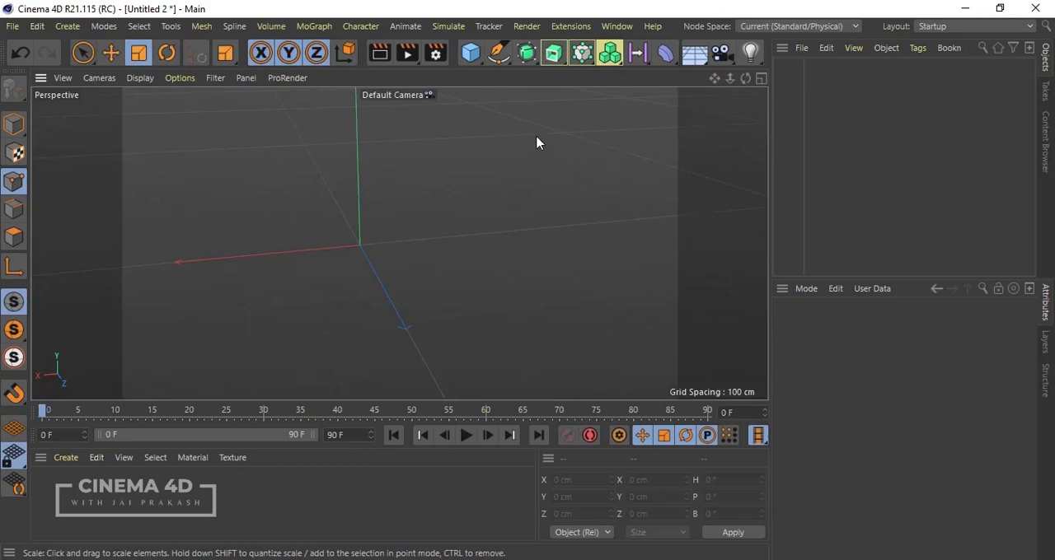
# Step: In the front view, start a Bezier spline on the negative X side with the Spline Pen, placing a curved second point at about X -1399 cm, Y 318 cm
pyautogui.click(498, 53)
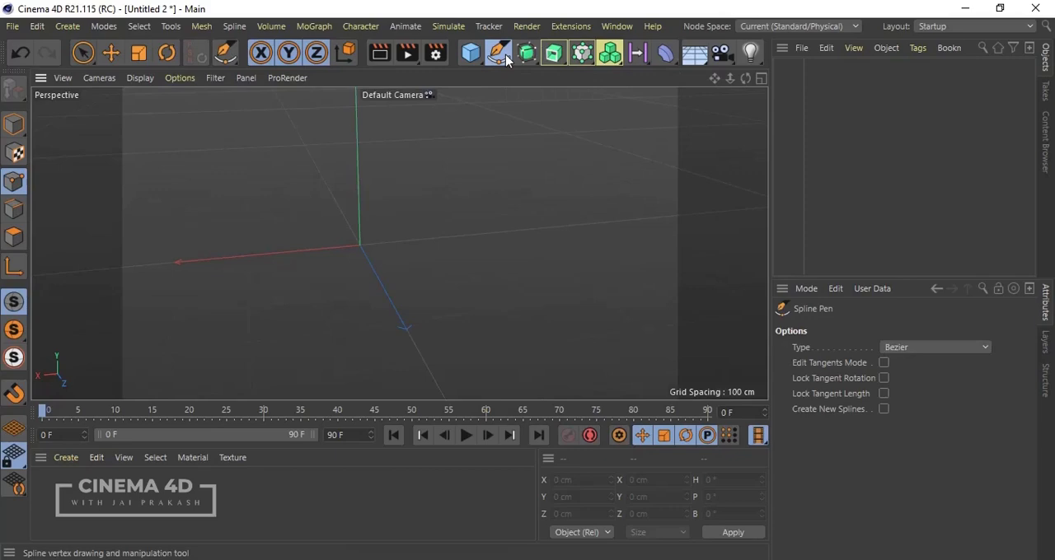
pyautogui.middleClick(476, 175)
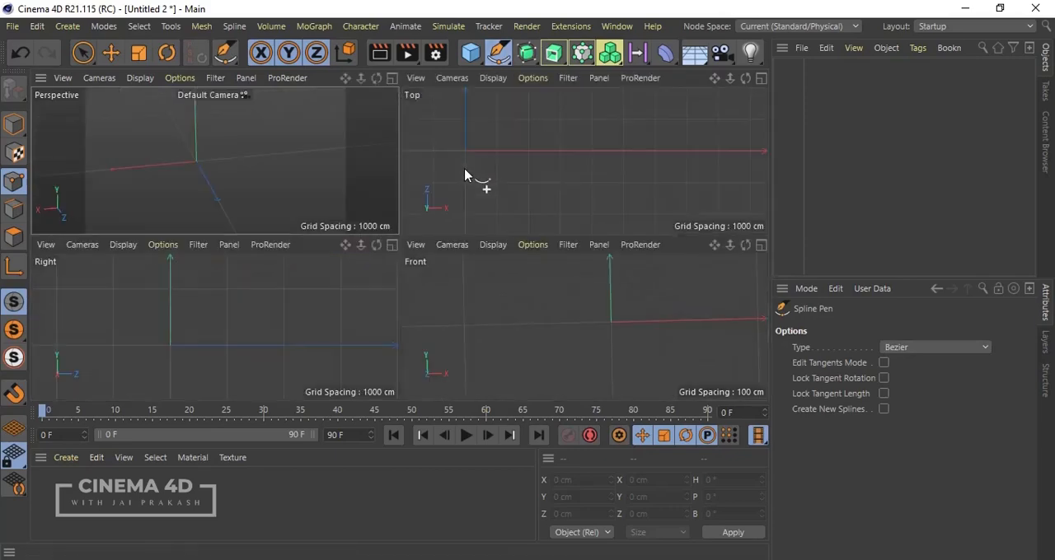
pyautogui.middleClick(476, 311)
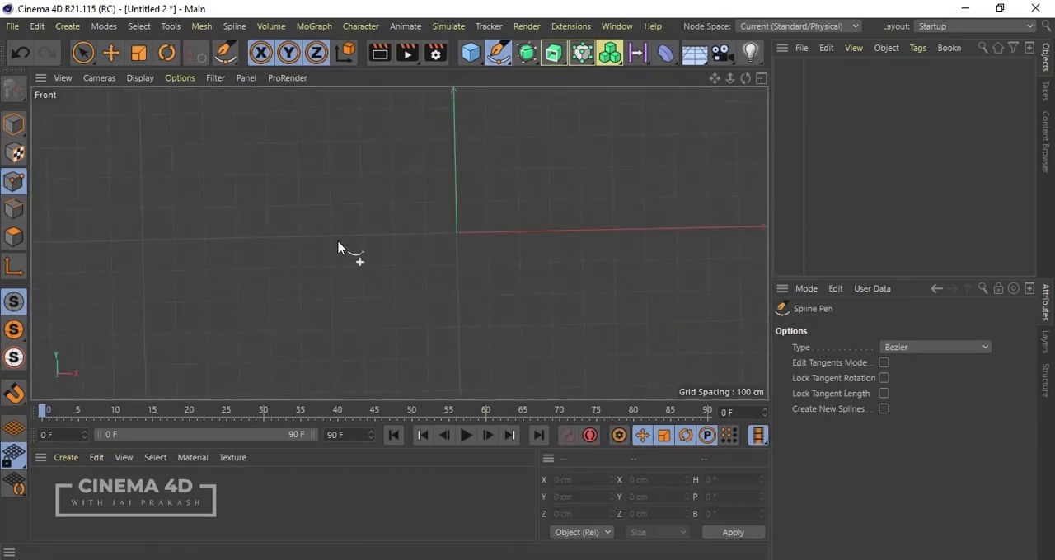
pyautogui.hotkey('ctrl', 'shift', 'z')
pyautogui.hotkey('ctrl', 'shift', 'z')
pyautogui.hotkey('ctrl', 'shift', 'z')
pyautogui.keyDown('alt'); pyautogui.moveTo(338, 243); pyautogui.dragTo(285, 240, button='middle'); pyautogui.keyUp('alt')
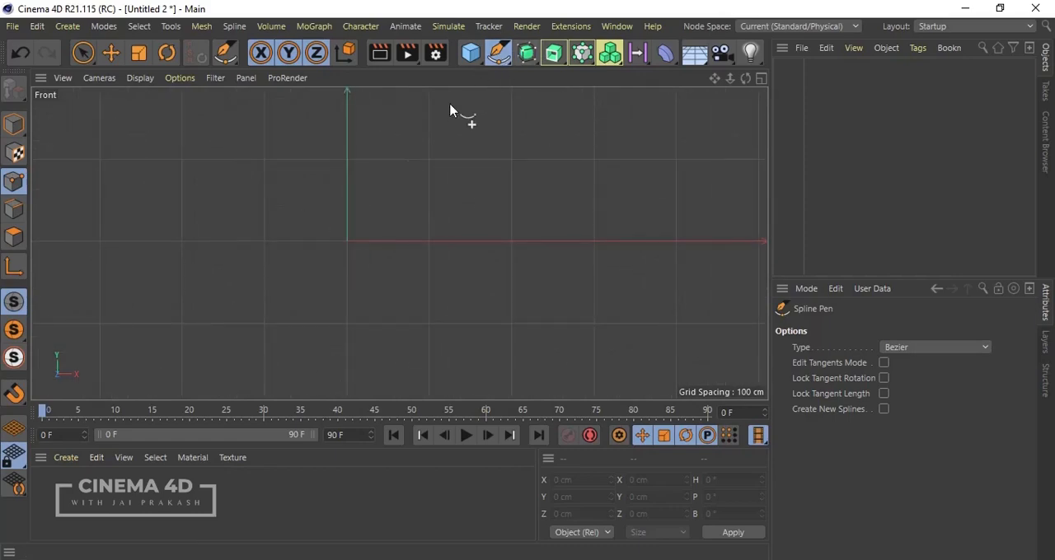
pyautogui.click(151, 253)
pyautogui.moveTo(231, 215); pyautogui.dragTo(271, 257)
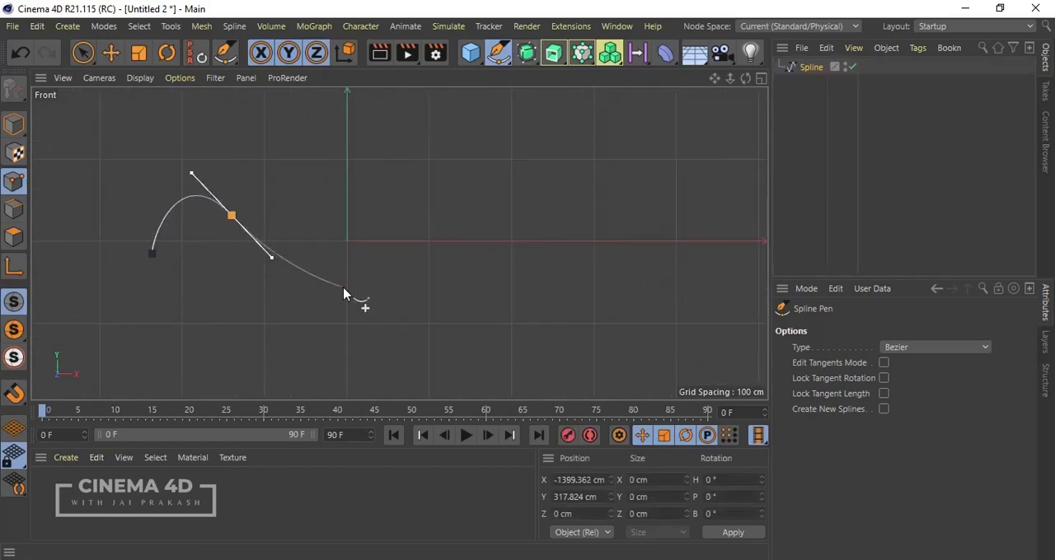
# Step: Extend the wavy spline with three curved points, the last at about X 3356 cm, Y -629 cm, and finish with an endpoint just above the X axis
pyautogui.moveTo(357, 281); pyautogui.dragTo(381, 253)
pyautogui.moveTo(503, 166); pyautogui.dragTo(596, 212)
pyautogui.moveTo(599, 272); pyautogui.dragTo(672, 259)
pyautogui.hotkey('ctrl', 'z')
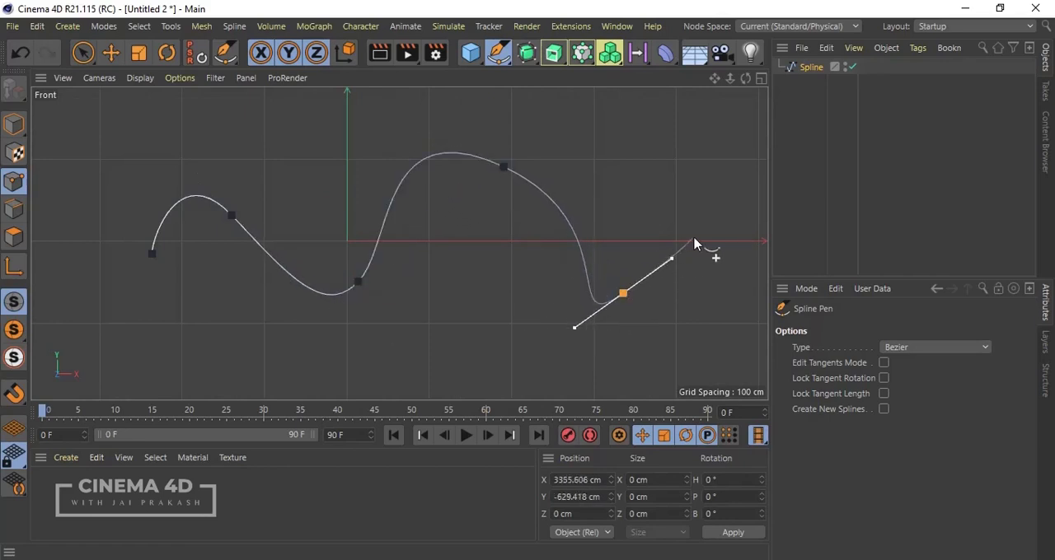
pyautogui.click(697, 222)
pyautogui.press('Escape')
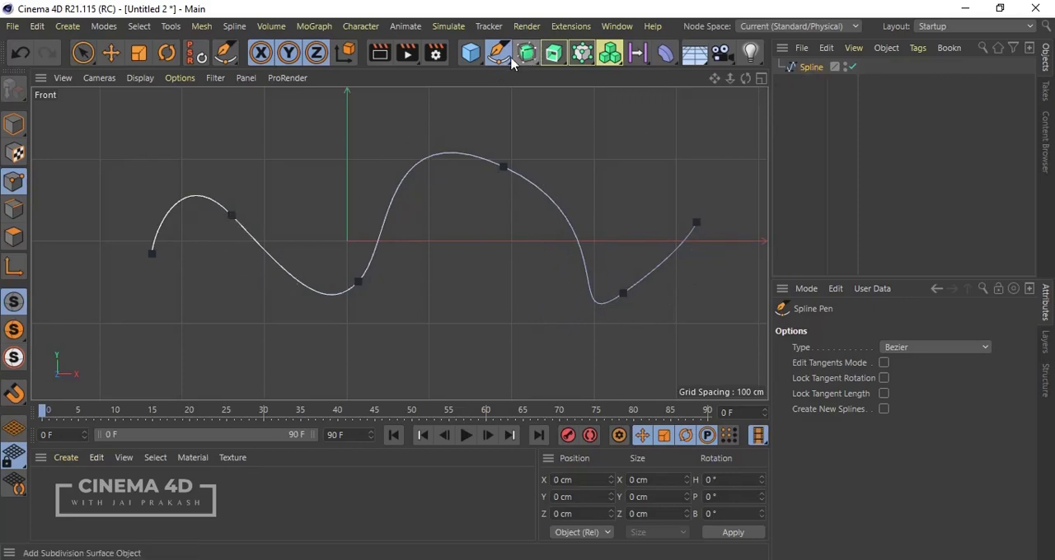
# Step: Add a Sweep generator to the scene
pyautogui.click(560, 65)
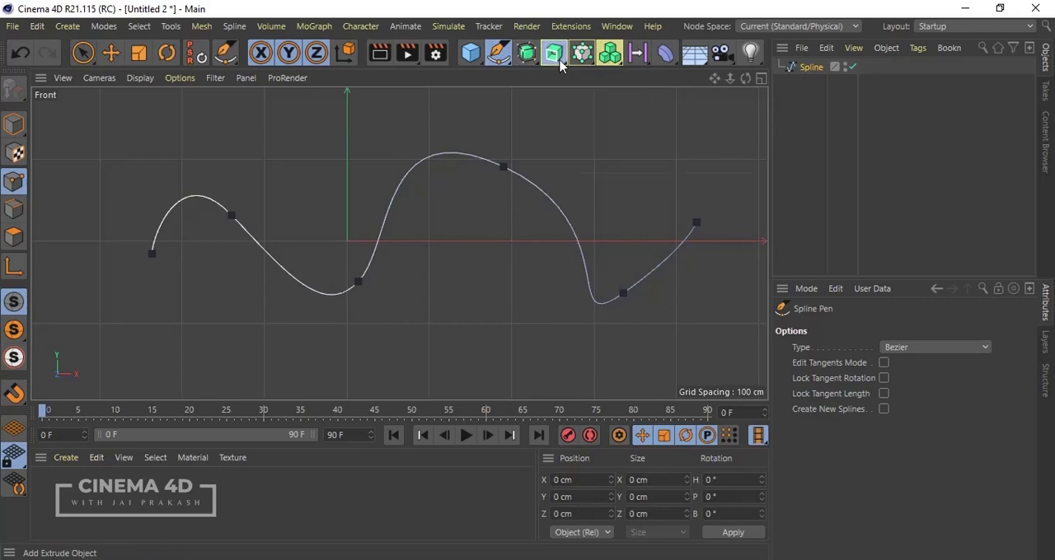
pyautogui.click(619, 156)
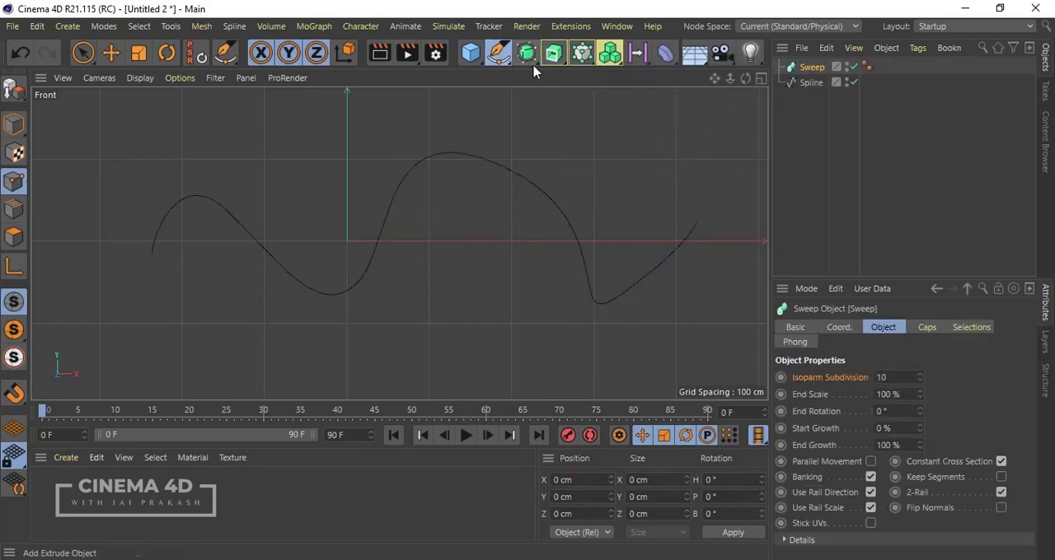
pyautogui.click(554, 66)
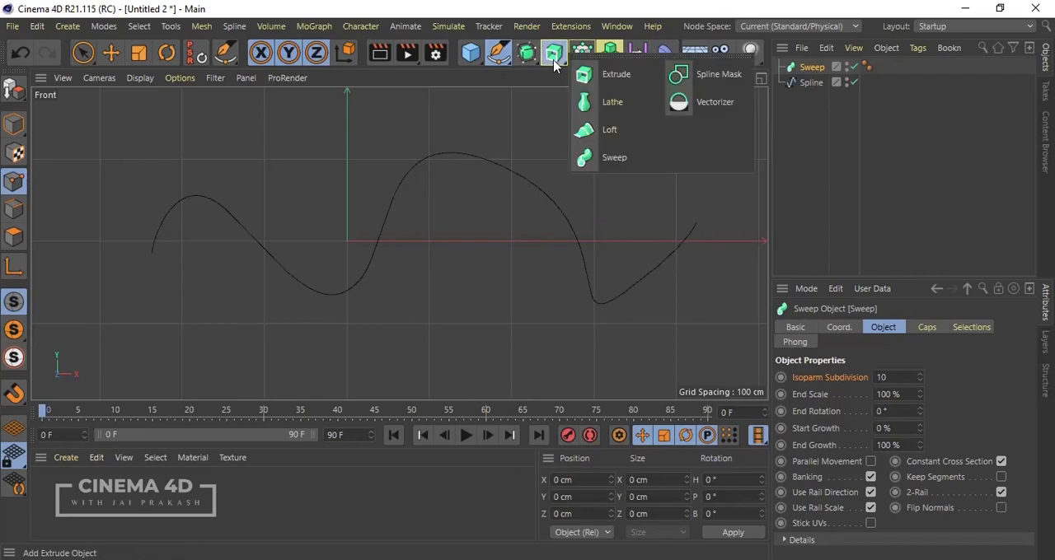
# Step: Add a parametric Star spline as the sweep profile
pyautogui.click(493, 65)
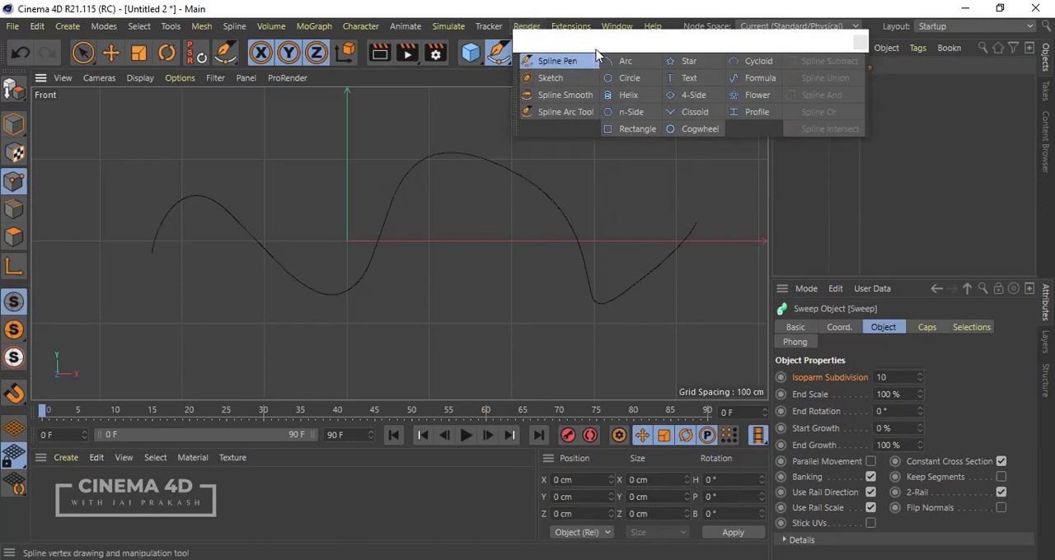
pyautogui.moveTo(597, 42); pyautogui.dragTo(449, 103)
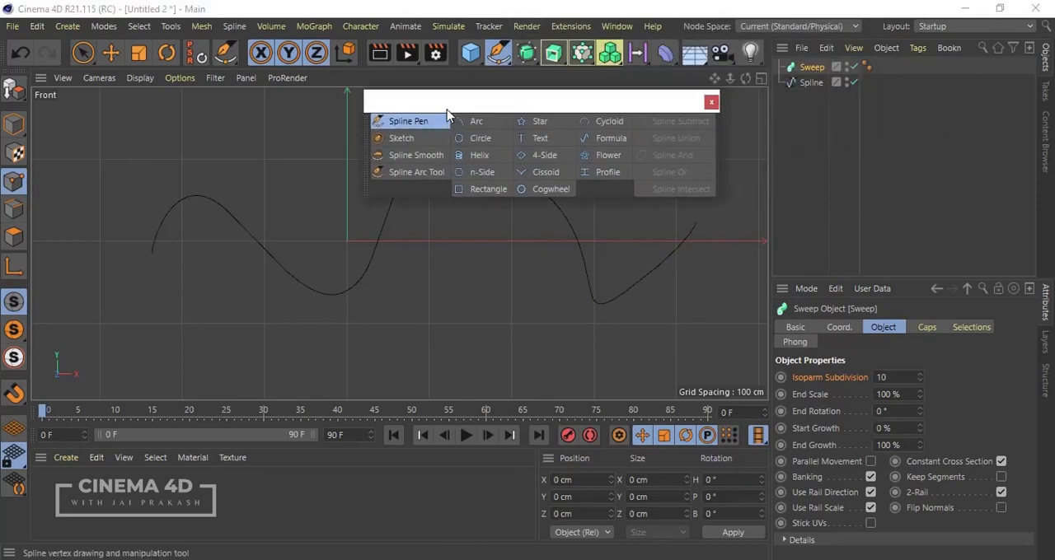
pyautogui.click(709, 105)
pyautogui.click(494, 63)
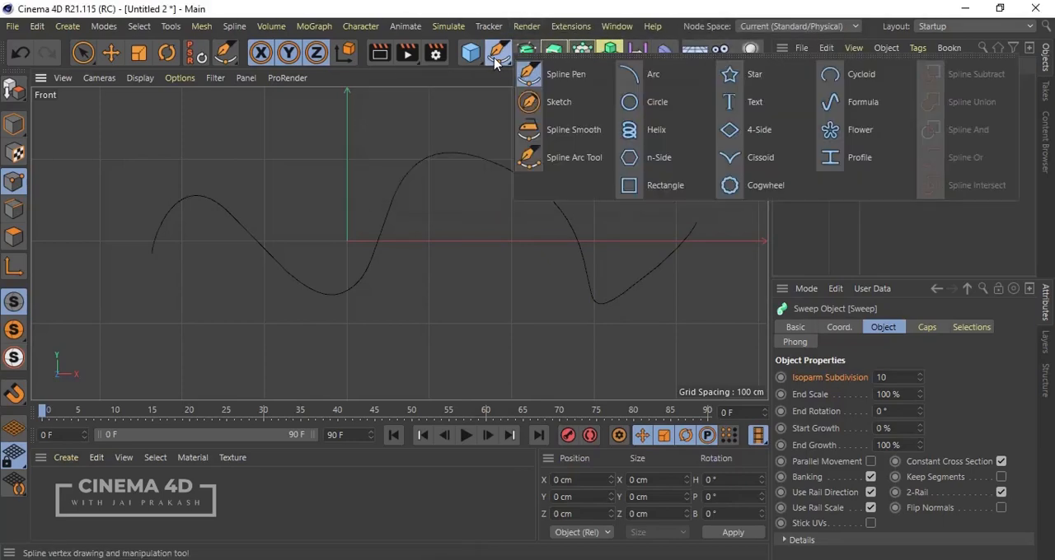
pyautogui.click(725, 72)
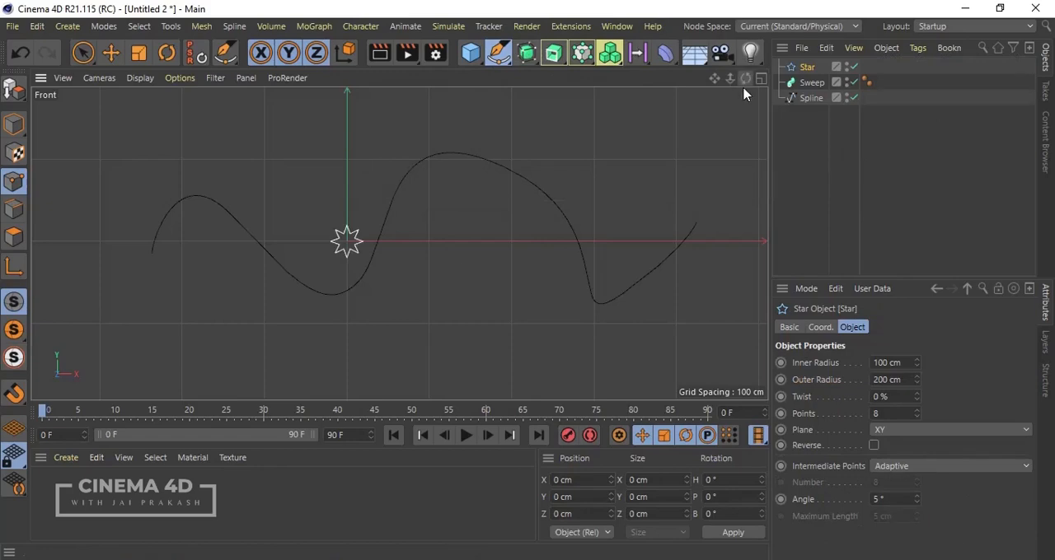
# Step: Nest the Star and the wavy Spline as children of the Sweep, with the Star above the Spline, to sweep the star profile along the path
pyautogui.click(812, 83)
pyautogui.moveTo(816, 65); pyautogui.dragTo(811, 83)
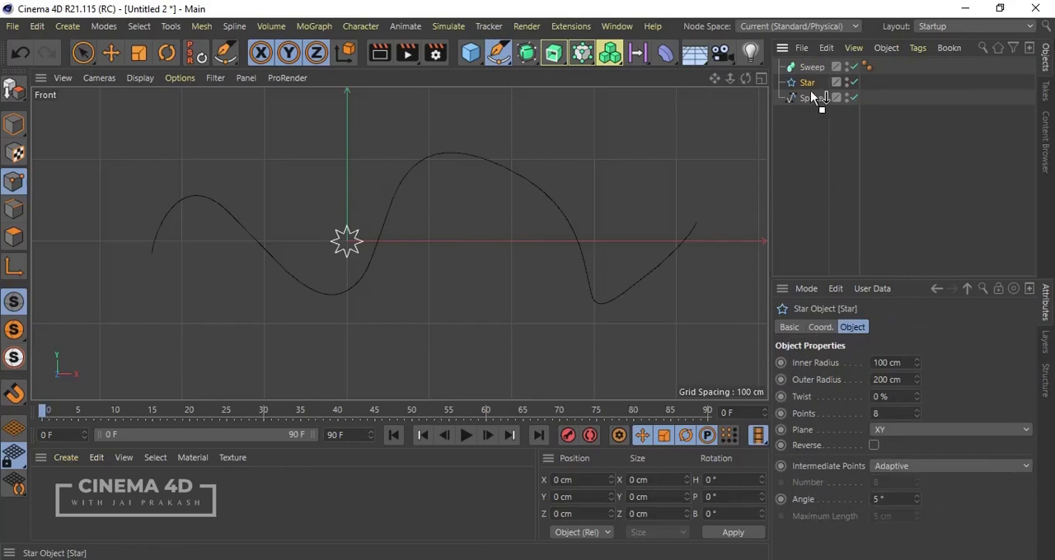
pyautogui.moveTo(810, 97); pyautogui.dragTo(810, 71)
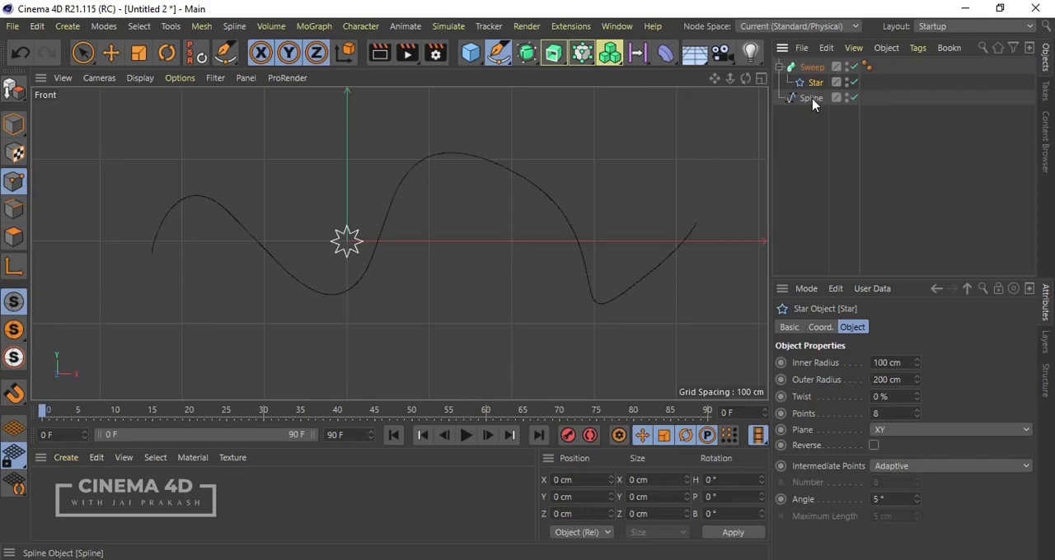
pyautogui.click(812, 98)
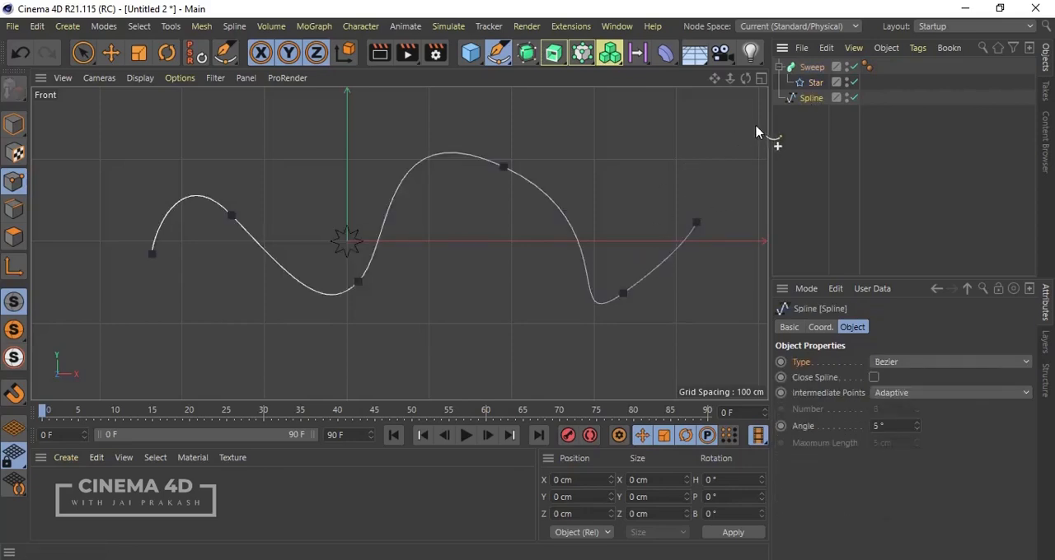
pyautogui.moveTo(757, 132); pyautogui.dragTo(813, 92)
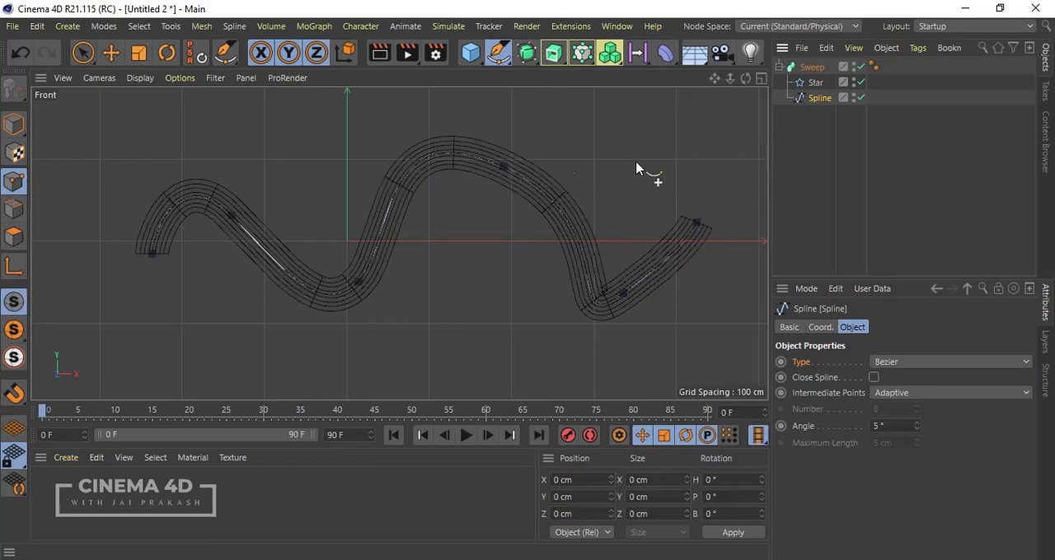
pyautogui.middleClick(555, 176)
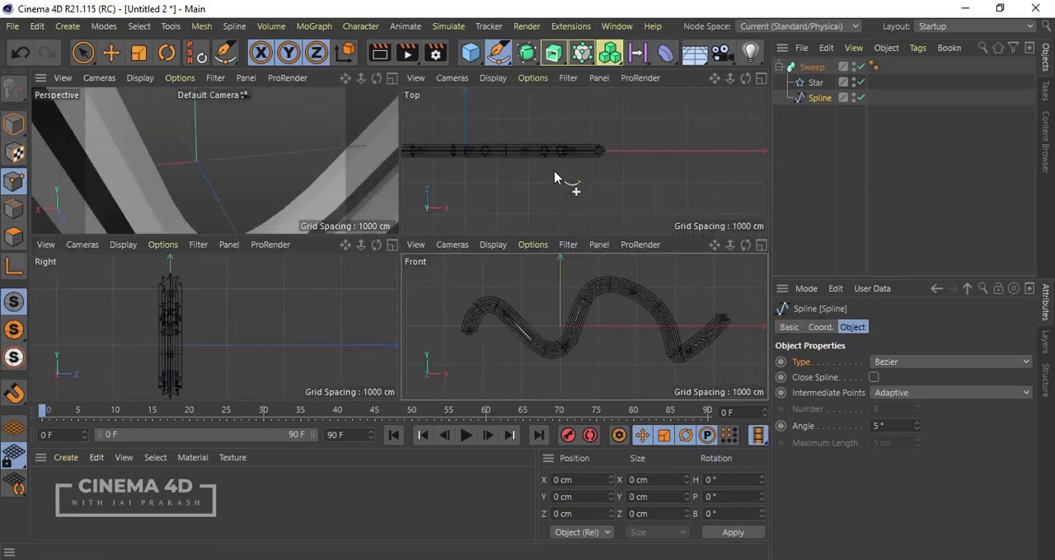
pyautogui.middleClick(285, 172)
pyautogui.scroll(-5, 517, 272)
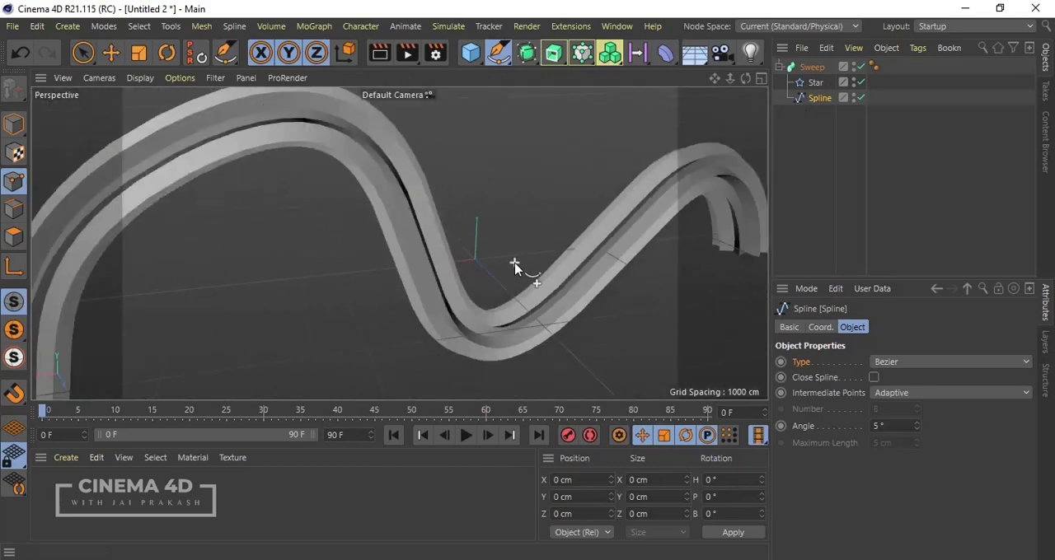
# Step: Select the Sweep generator to show its object properties, and enlarge the area that displays them
pyautogui.scroll(-3, 514, 265)
pyautogui.keyDown('alt'); pyautogui.moveTo(175, 355); pyautogui.dragTo(323, 299); pyautogui.keyUp('alt')
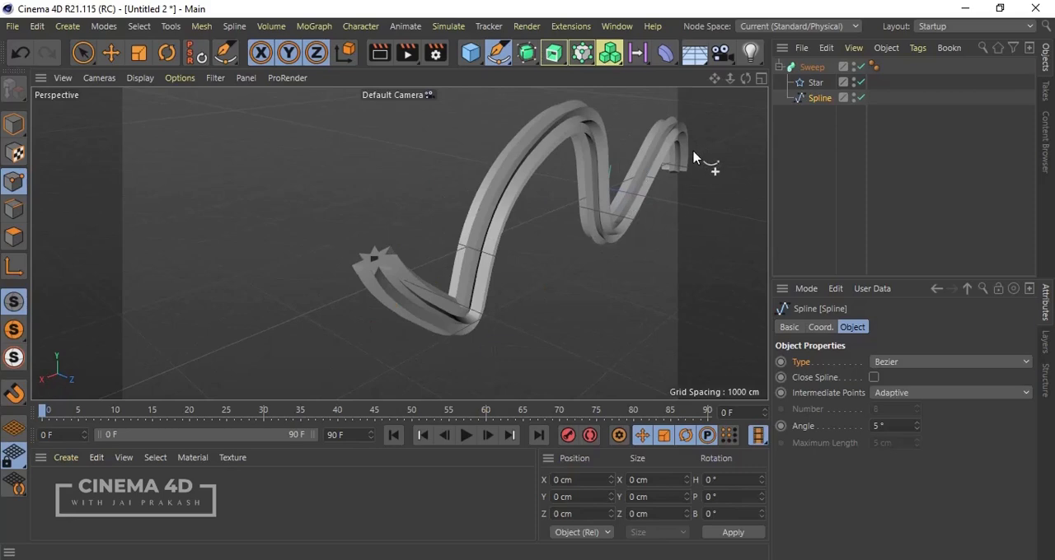
pyautogui.keyDown('alt'); pyautogui.moveTo(245, 290); pyautogui.dragTo(393, 271); pyautogui.keyUp('alt')
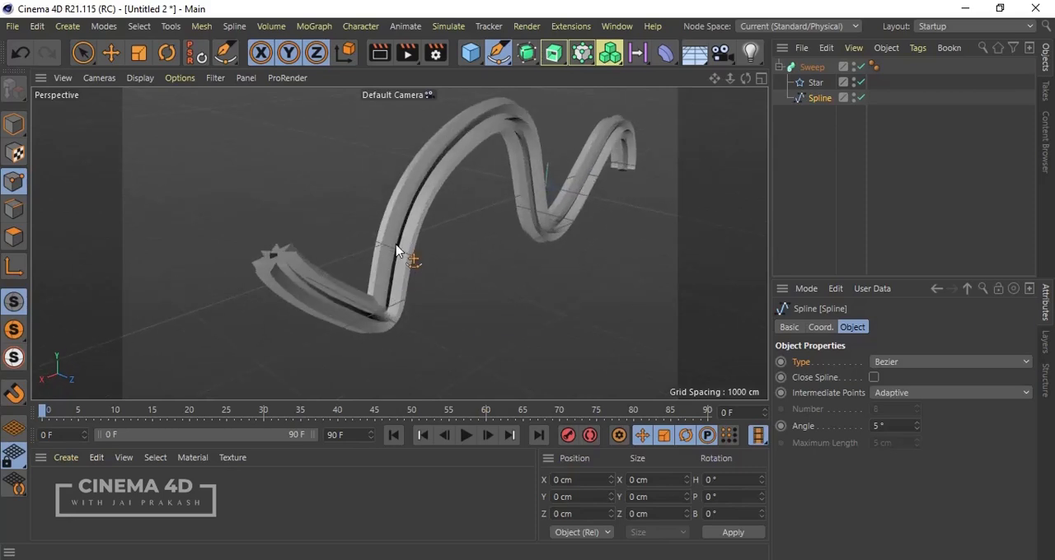
pyautogui.scroll(5, 245, 241)
pyautogui.scroll(-3, 247, 242)
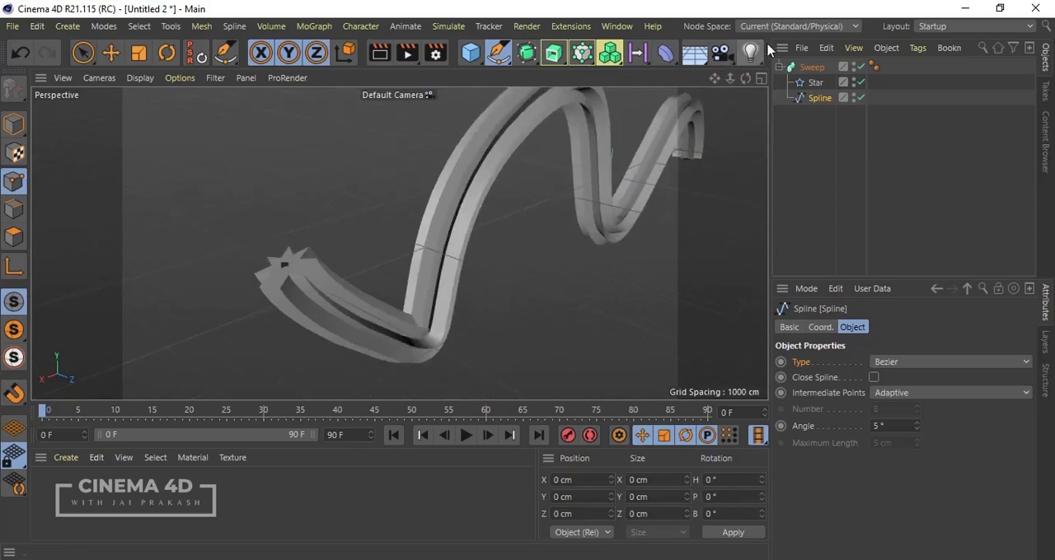
pyautogui.click(807, 68)
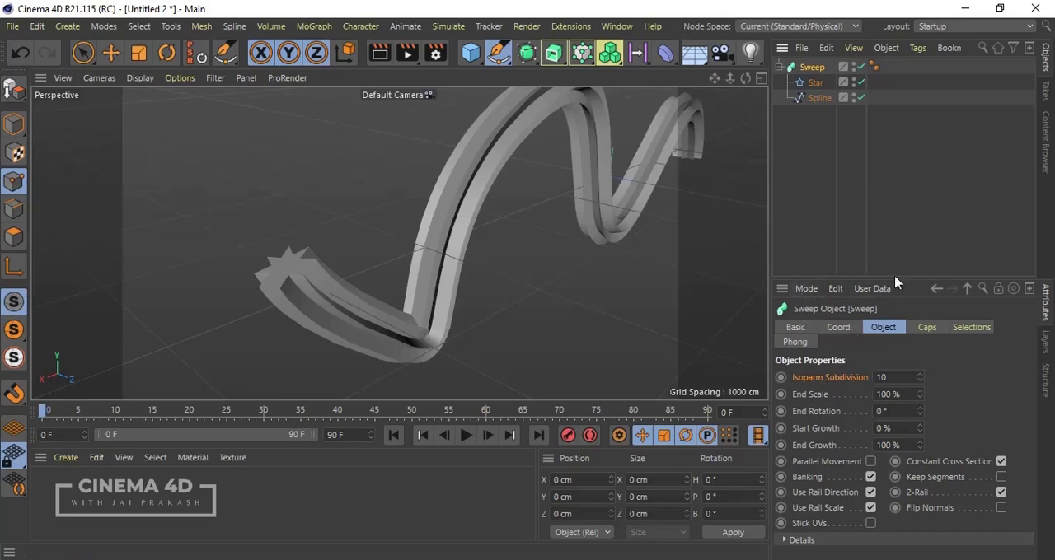
pyautogui.moveTo(896, 283); pyautogui.dragTo(898, 234)
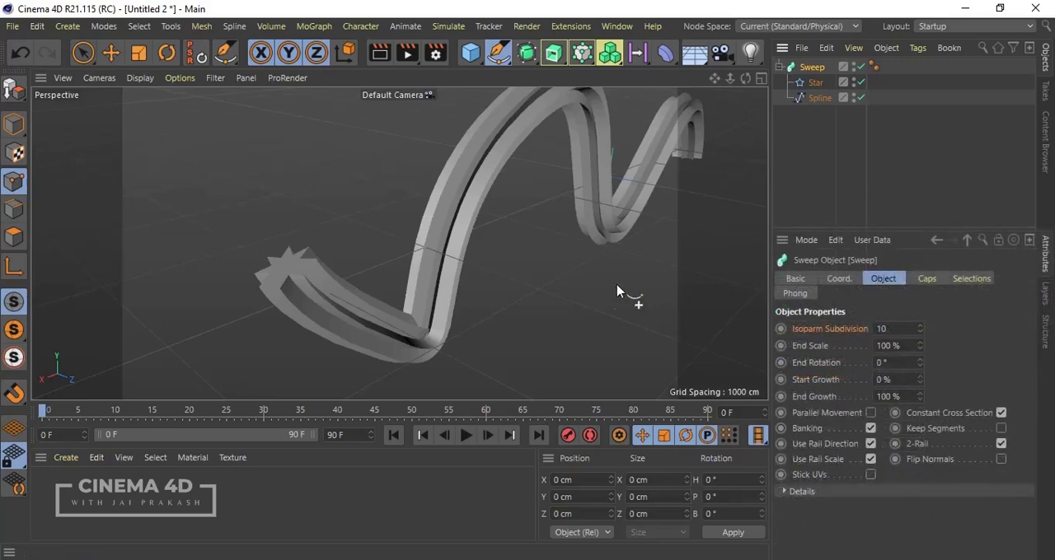
# Step: Try tapering the swept star shape with an End Scale of 3 %, and undo that change
pyautogui.keyDown('alt'); pyautogui.moveTo(617, 292); pyautogui.dragTo(516, 284); pyautogui.keyUp('alt')
pyautogui.scroll(-6, 131, 252)
pyautogui.scroll(3, 567, 249)
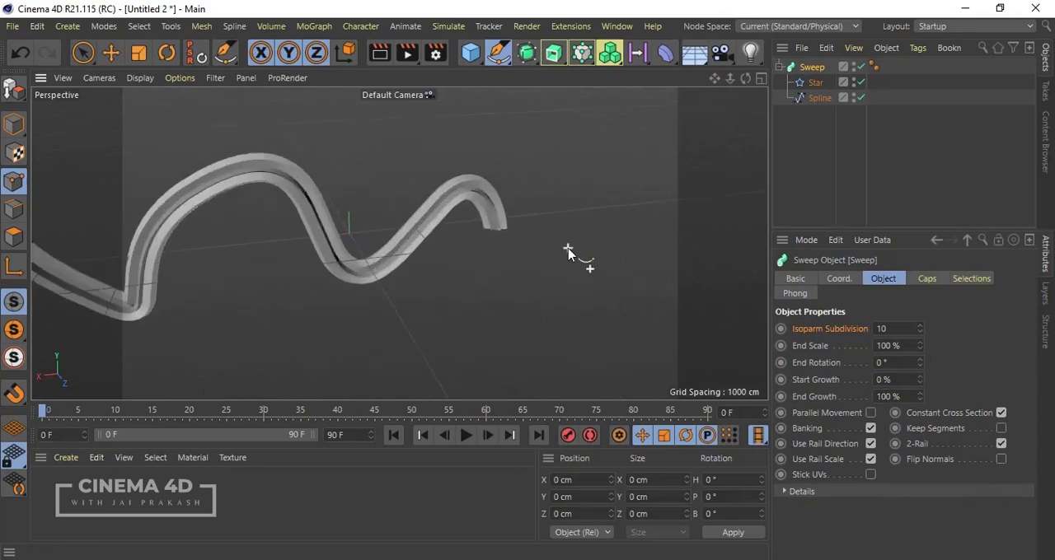
pyautogui.scroll(-5, 602, 258)
pyautogui.scroll(6, 297, 264)
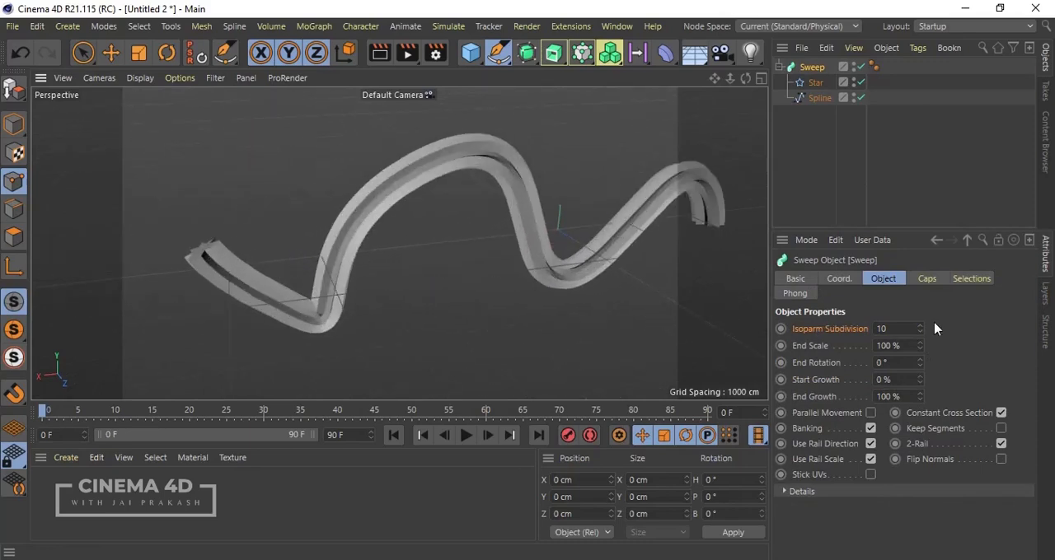
pyautogui.scroll(-2, 169, 253)
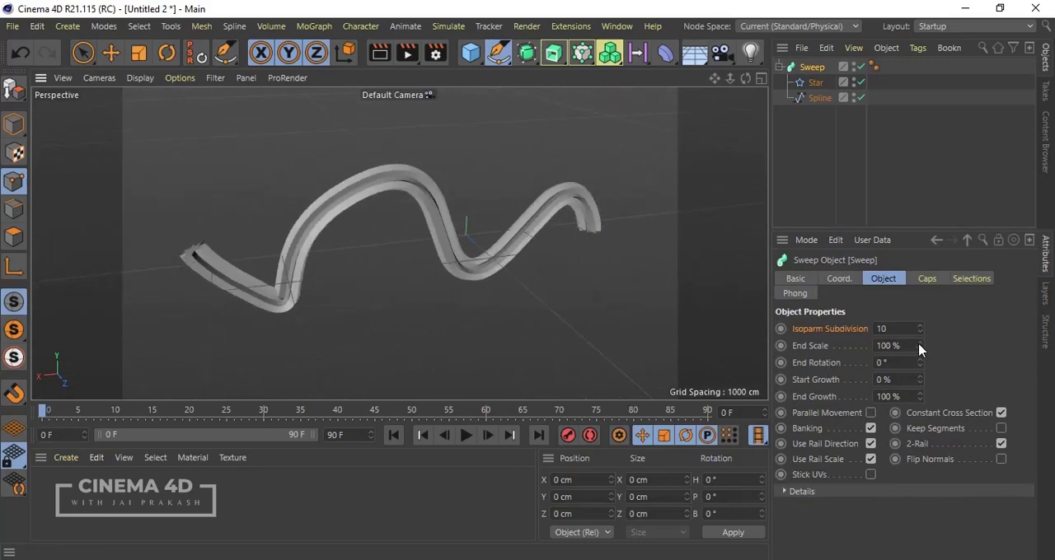
pyautogui.moveTo(920, 349); pyautogui.dragTo(919, 351)
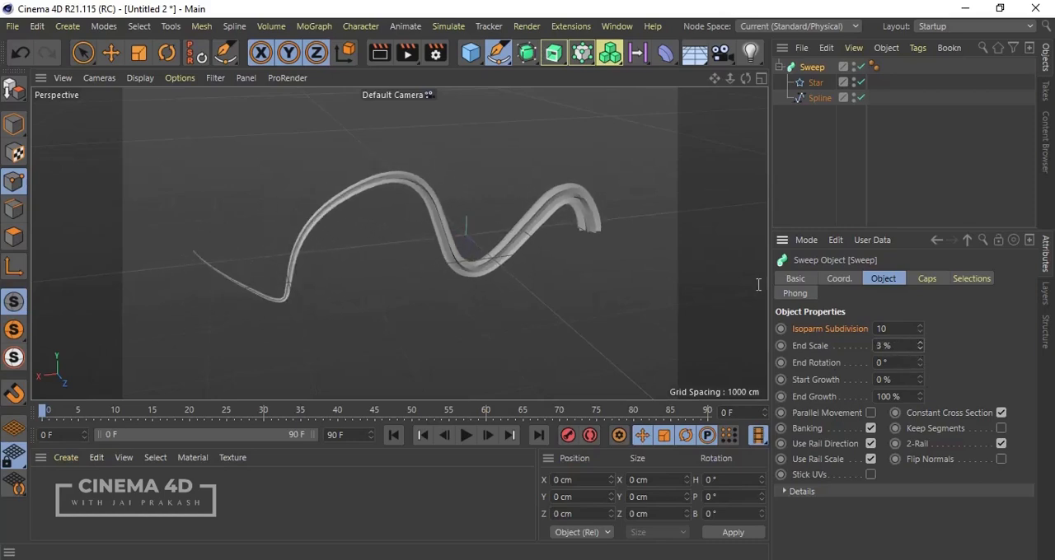
pyautogui.hotkey('ctrl', 'z')
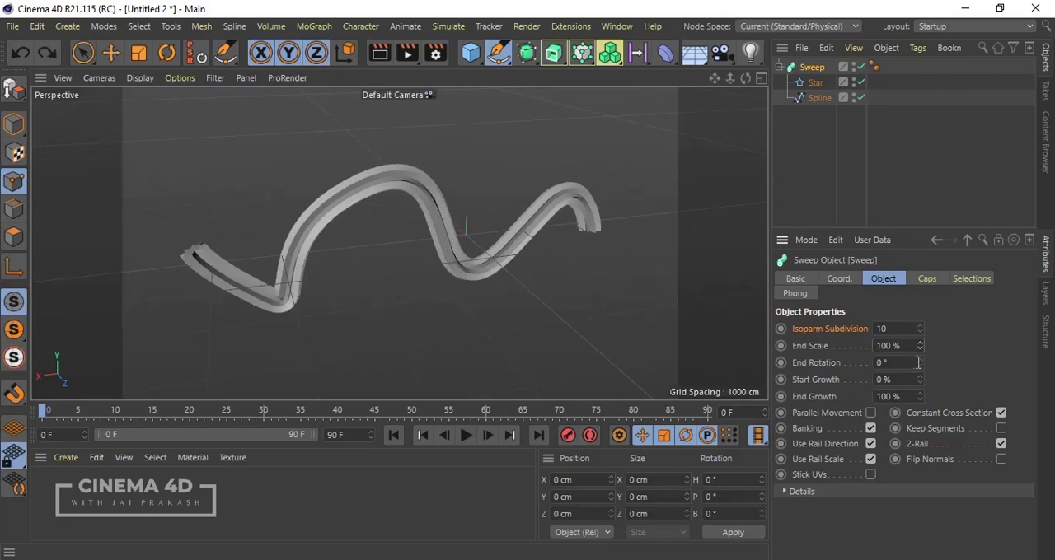
# Step: Twist the star profile along the path by setting the Sweep's End Rotation to 498°
pyautogui.moveTo(919, 368)
pyautogui.mouseDown()
pyautogui.moveTo(916, 360)
pyautogui.moveTo(920, 369)
pyautogui.mouseUp()
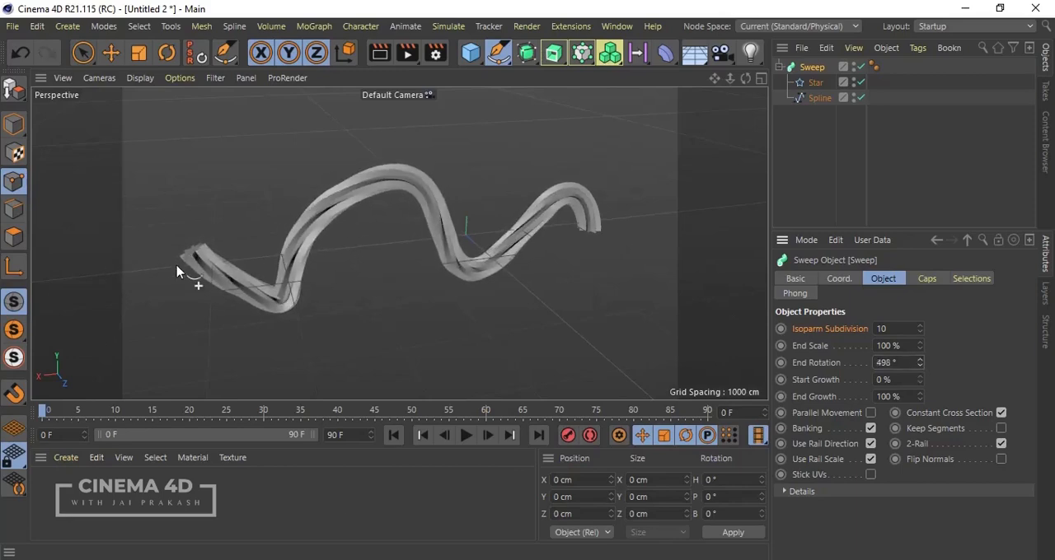
pyautogui.keyDown('alt'); pyautogui.moveTo(189, 275); pyautogui.dragTo(383, 287); pyautogui.keyUp('alt')
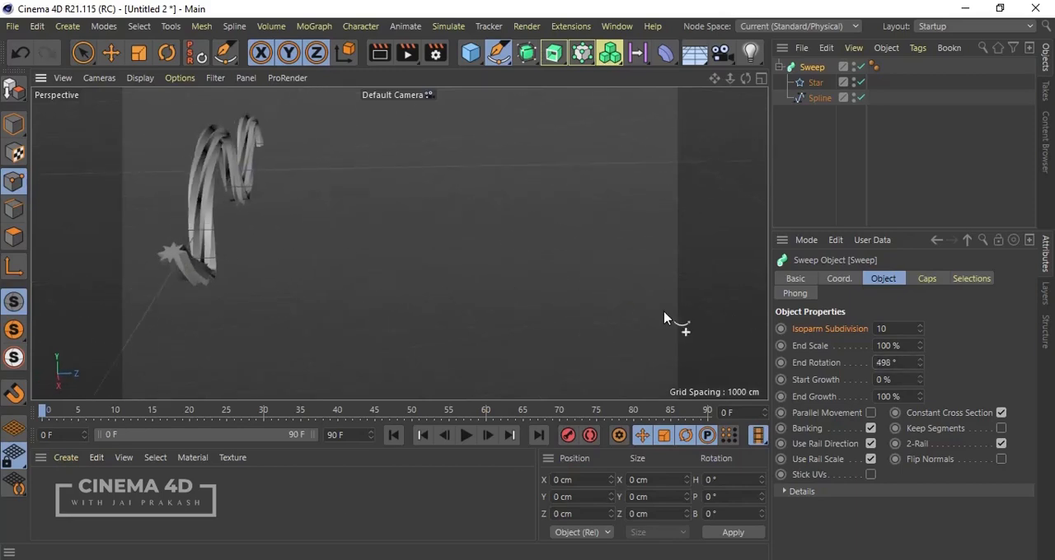